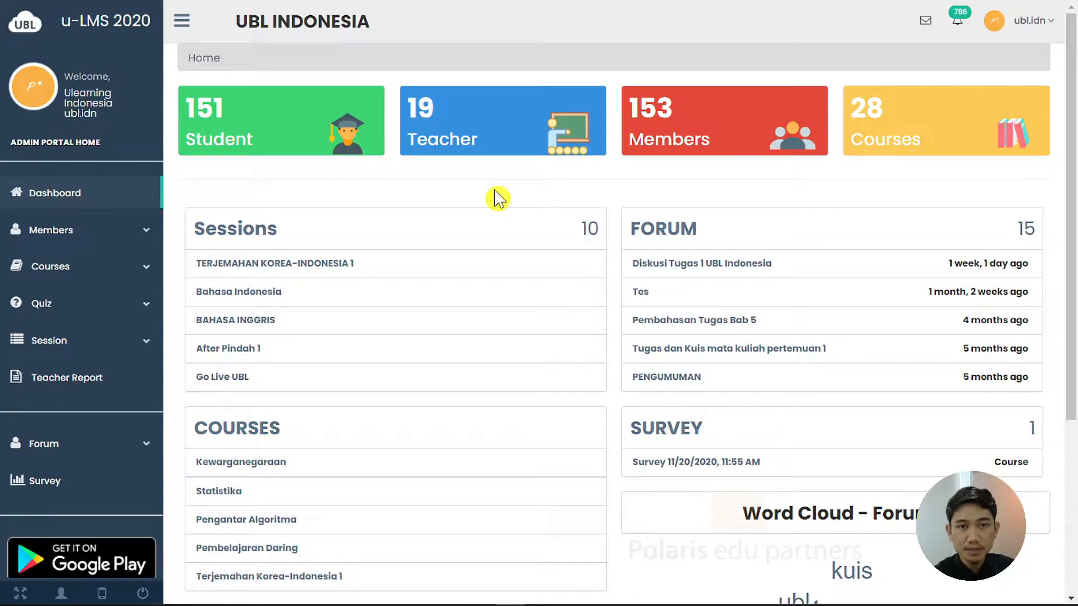
Open the list of active sessions and look at the available entries-per-page options
click(151, 350)
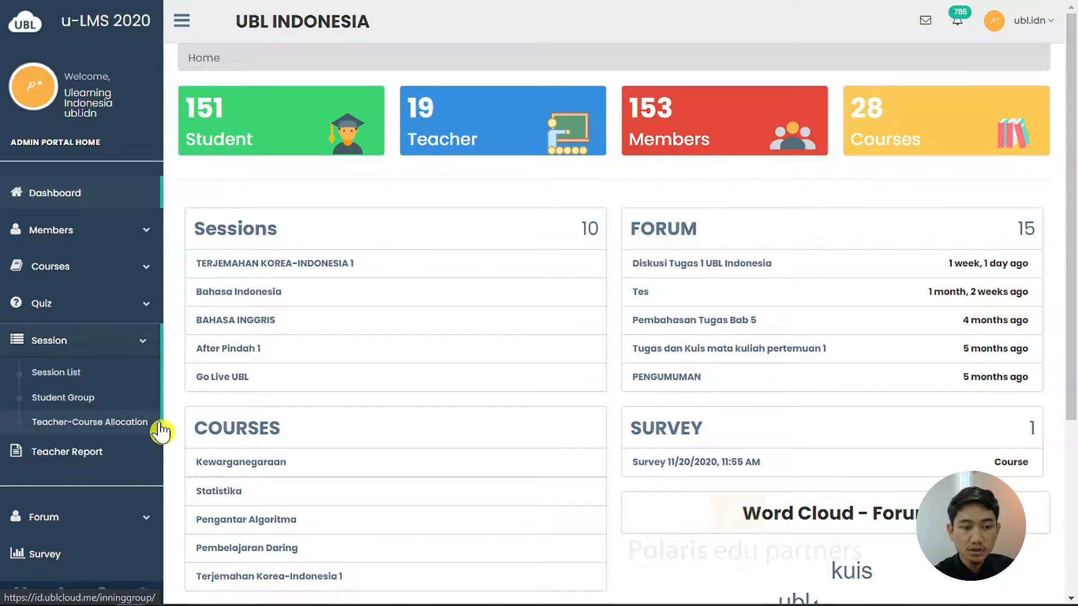
click(139, 380)
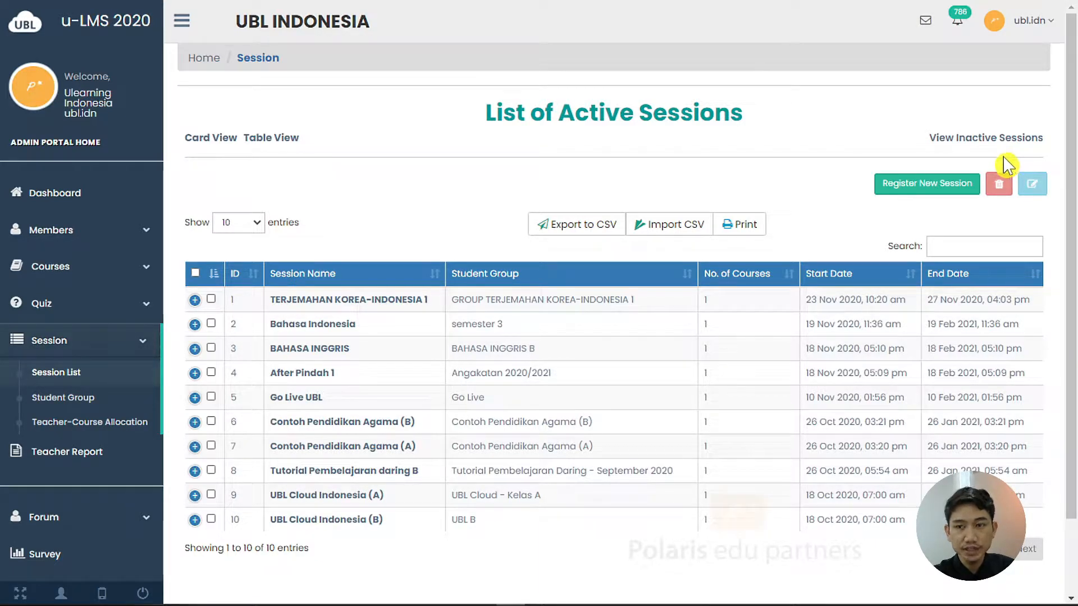
click(257, 230)
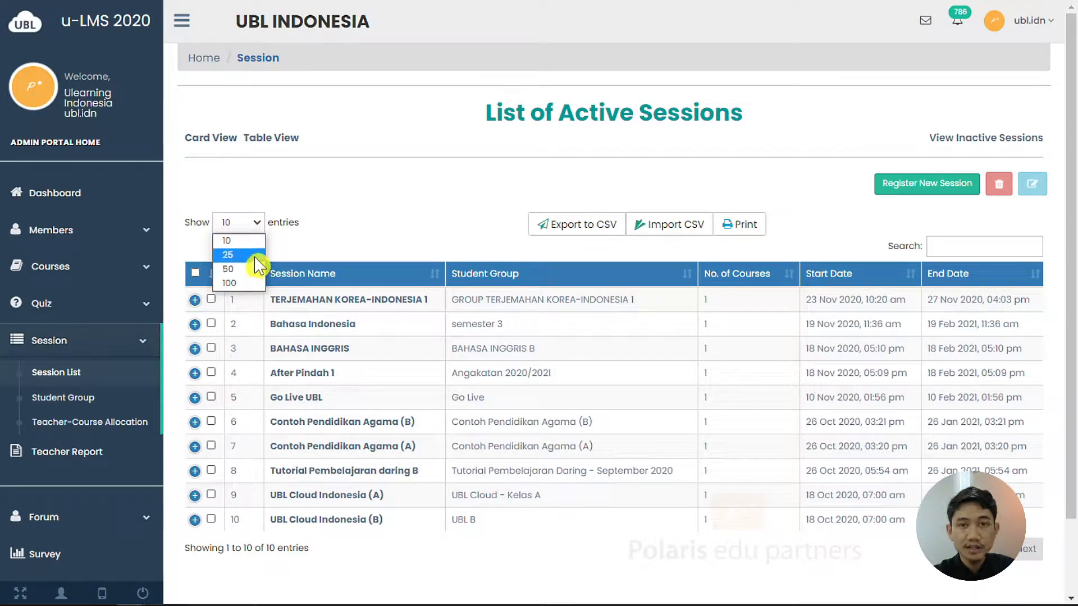
click(330, 221)
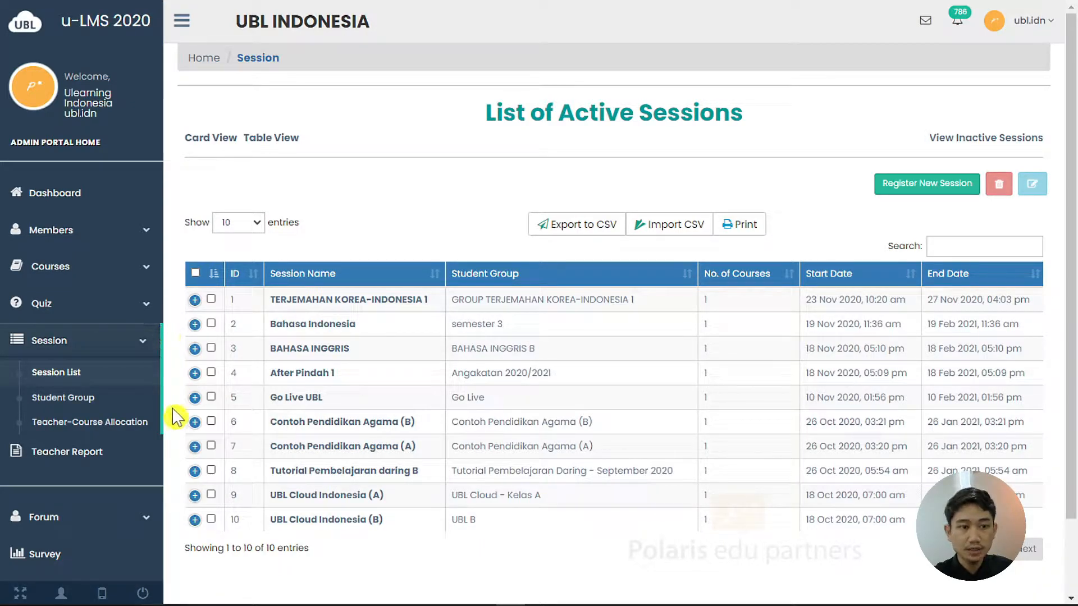
From the student groups' CSV import, download the sample CSV file and open it in Excel
click(130, 399)
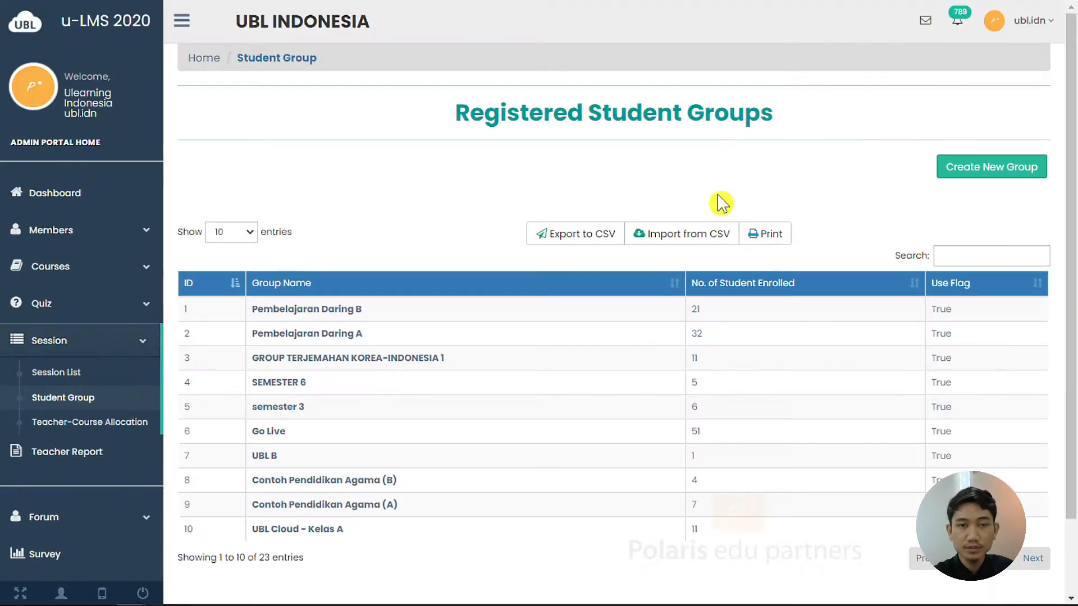
click(701, 247)
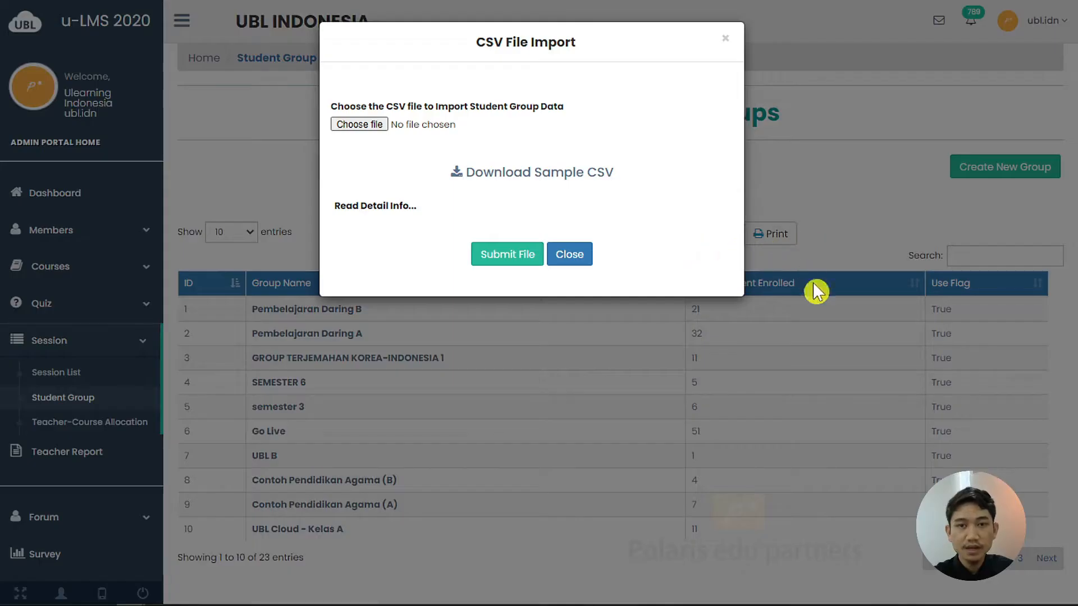
click(602, 179)
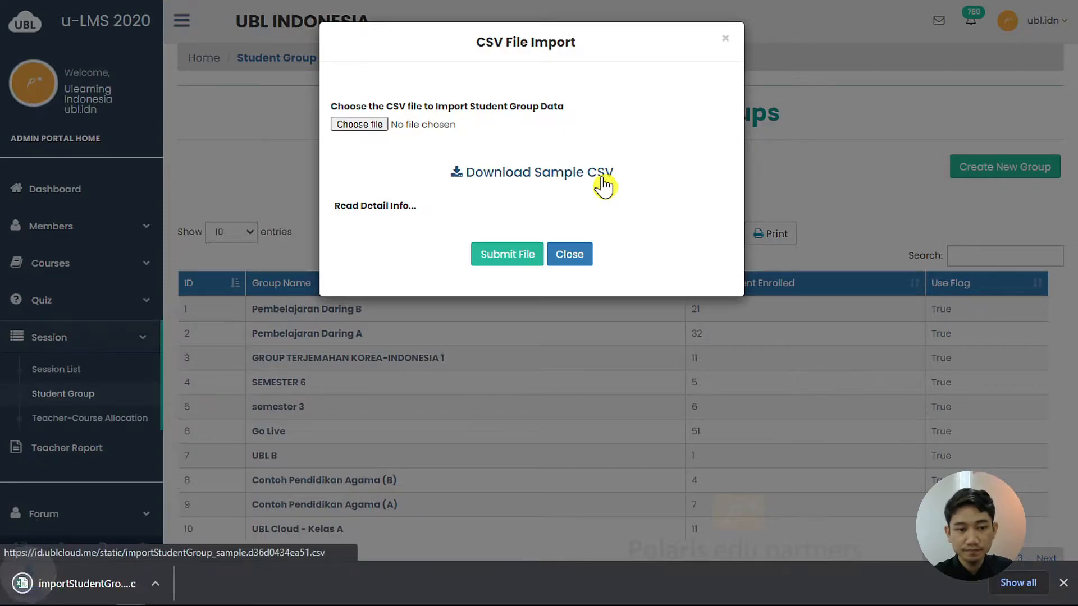
click(115, 582)
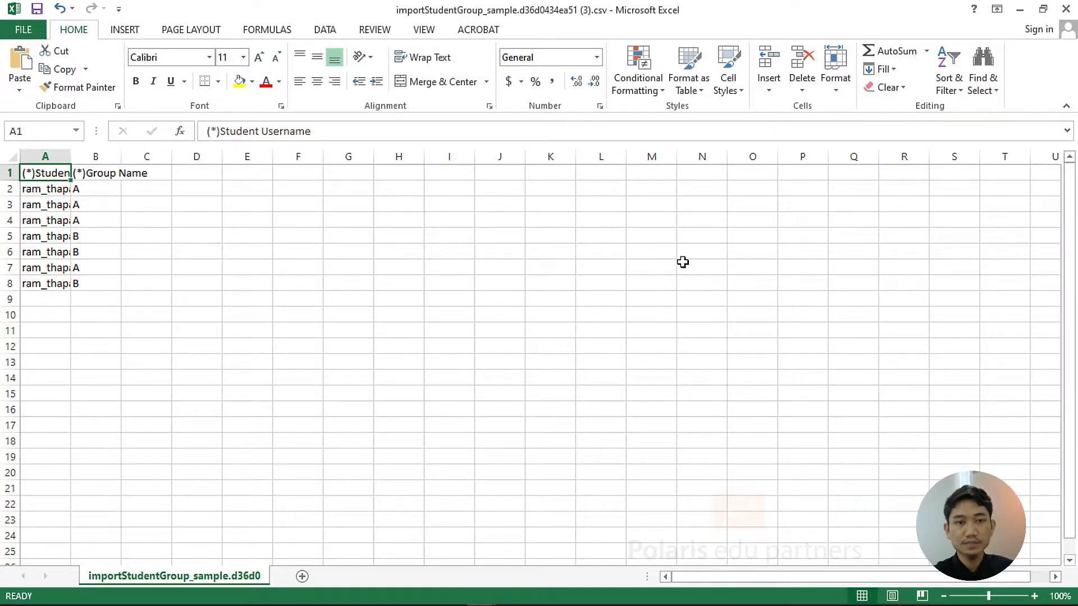
Autofit the widths of the Student Username and Group Name columns
drag(54, 156, 114, 159)
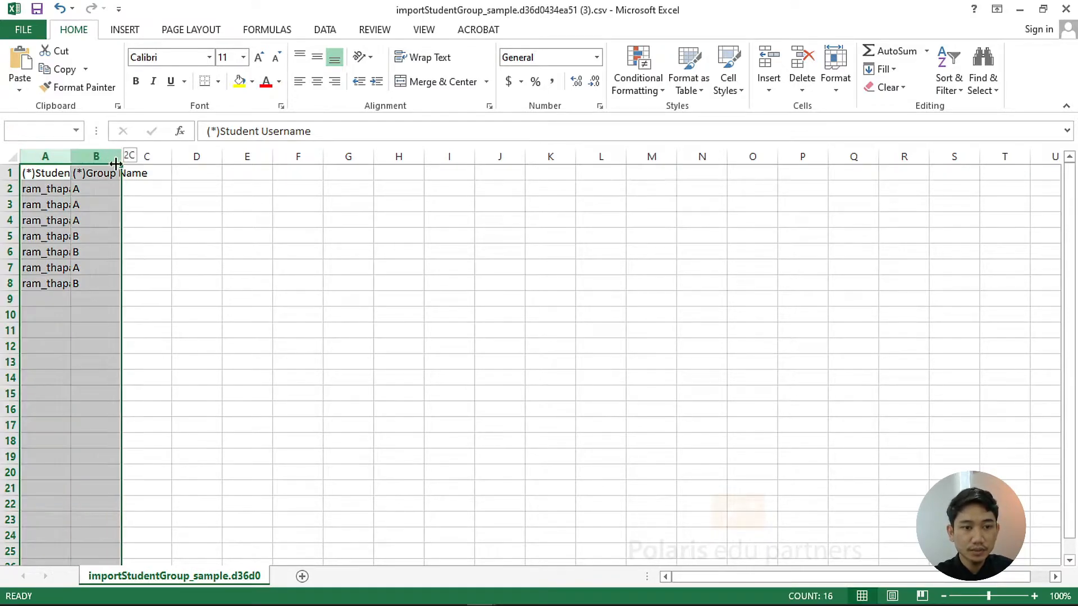
double_click(120, 157)
click(228, 286)
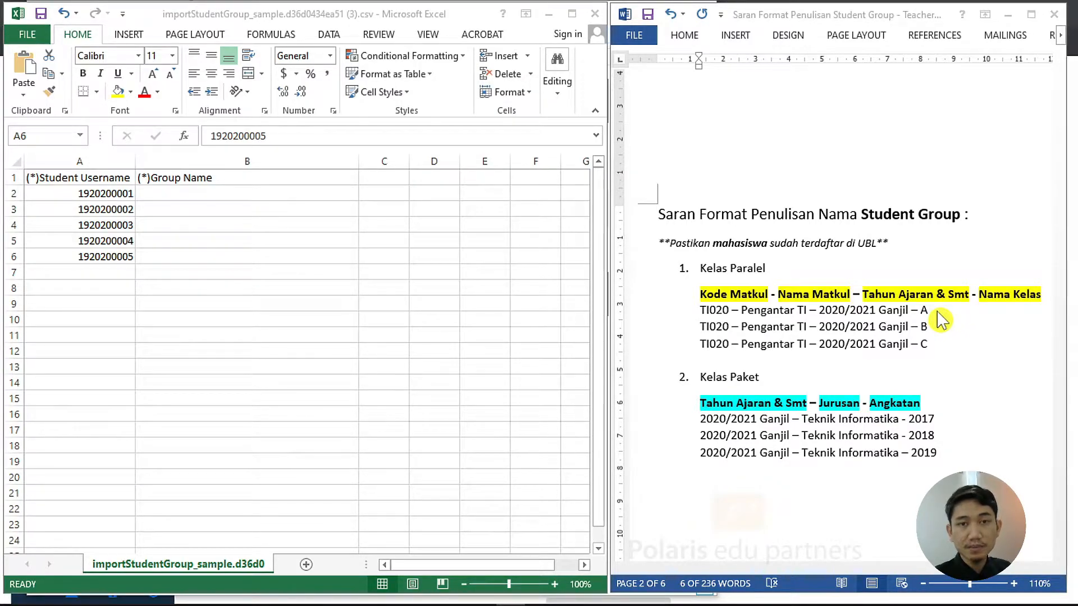
Fill the Group Name cells B2 to B6 with "TI020 - Pengantar TI - 2020/2021 Ganjil - A" from the naming guide
click(929, 326)
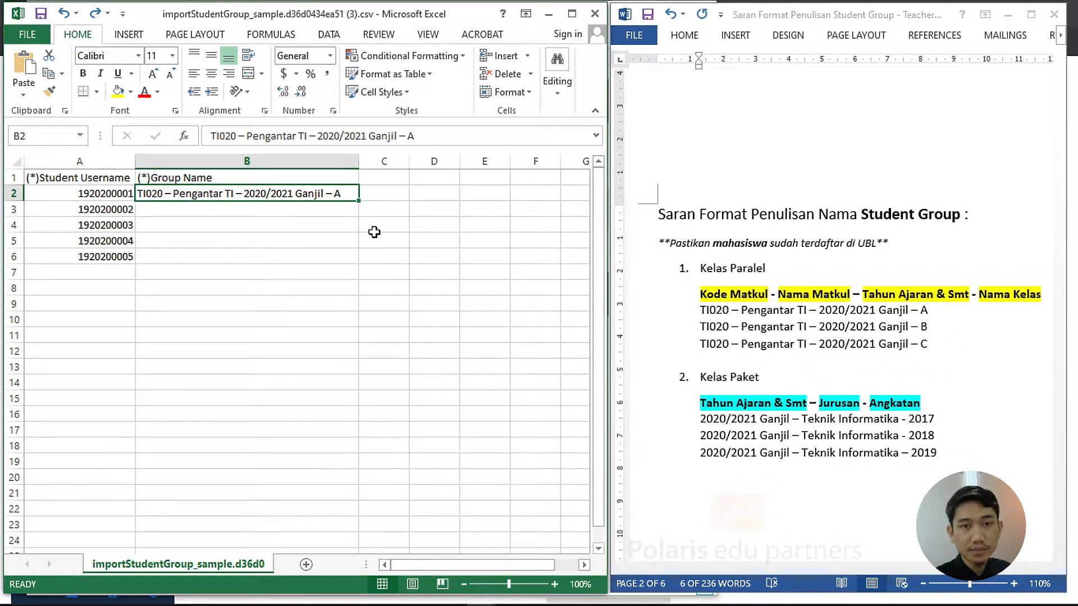
drag(359, 203, 315, 261)
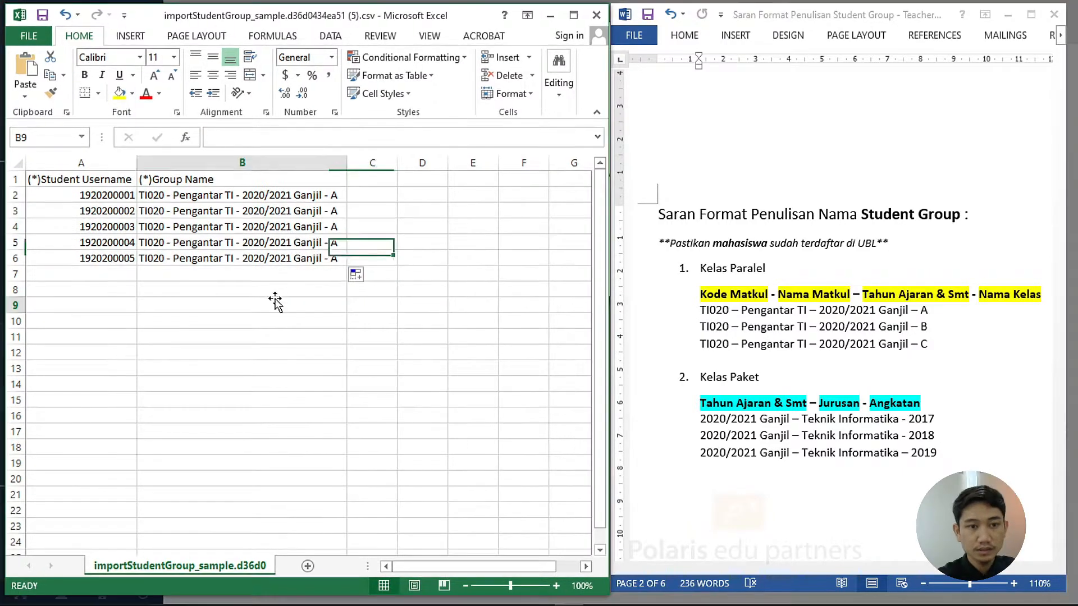
click(275, 302)
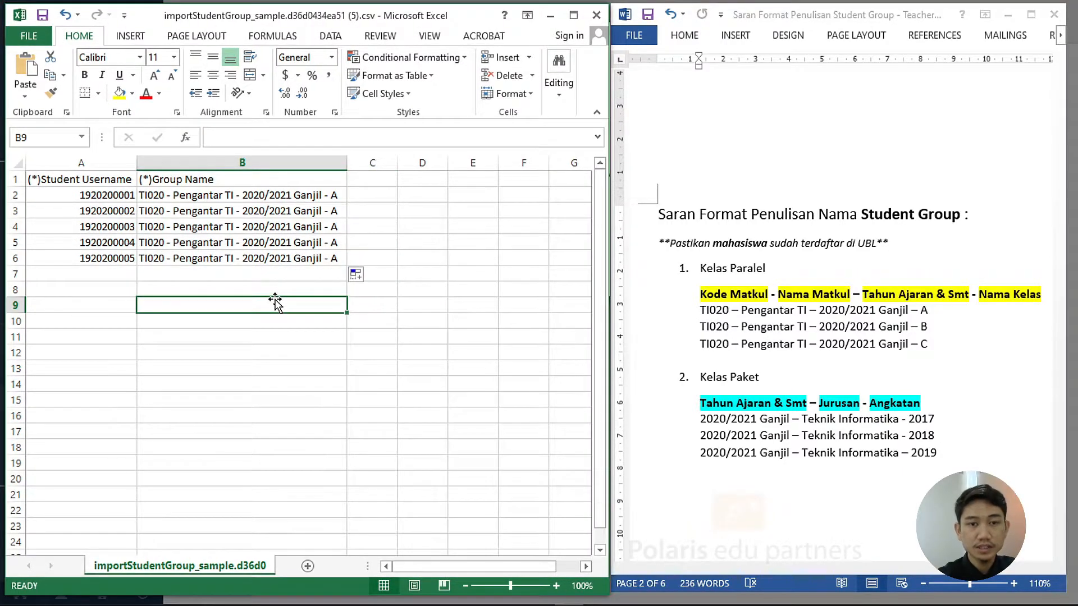
Save the workbook to the Desktop as "Student Group TI" in CSV (Comma delimited) format, keeping that format
click(28, 36)
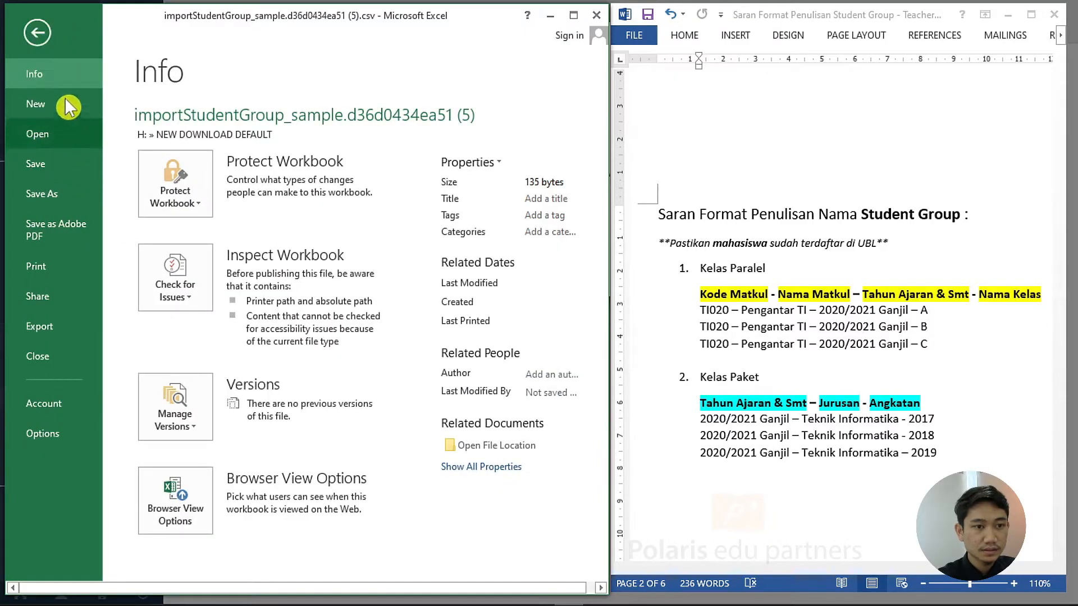
click(80, 196)
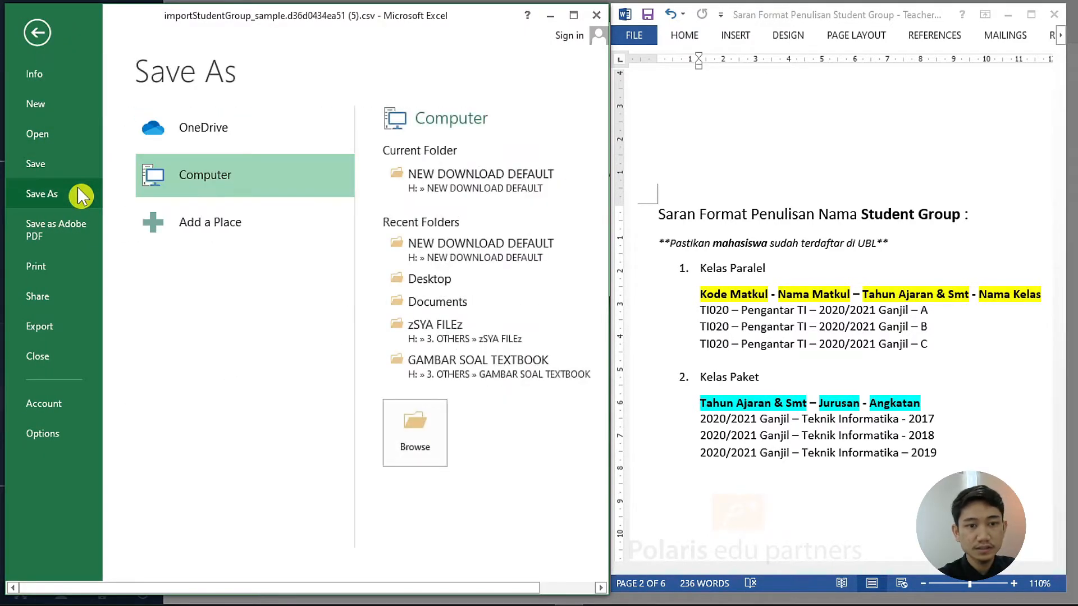
click(489, 287)
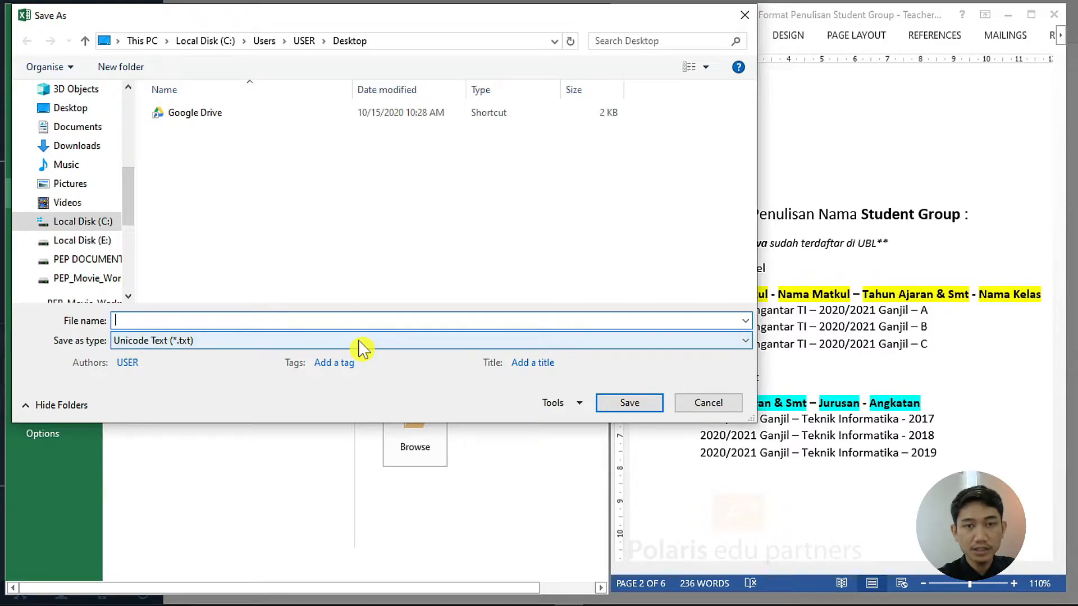
click(288, 315)
text(Student Group TI)
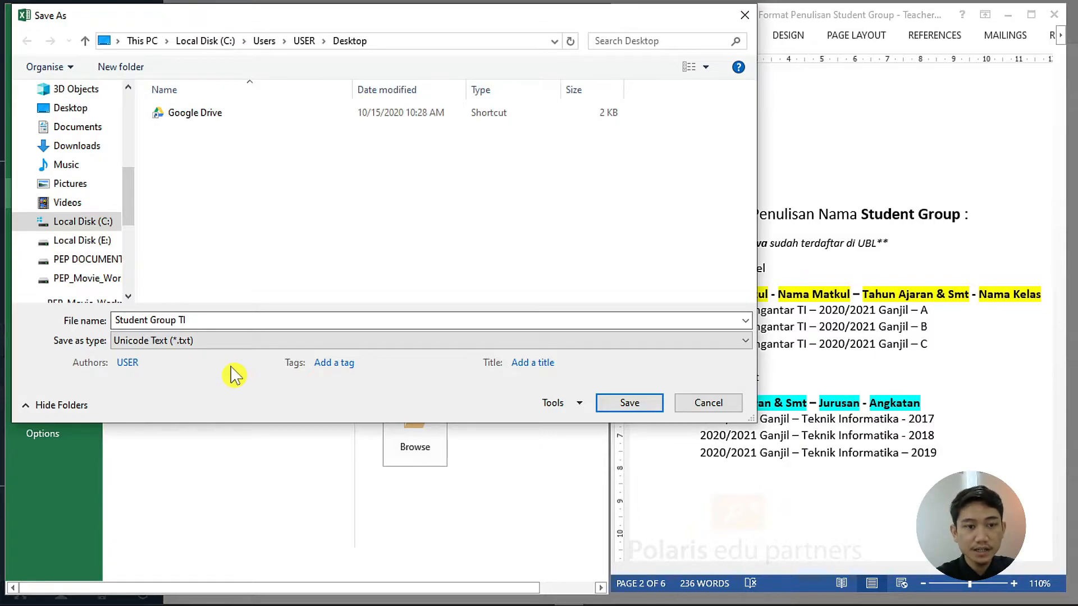
click(220, 344)
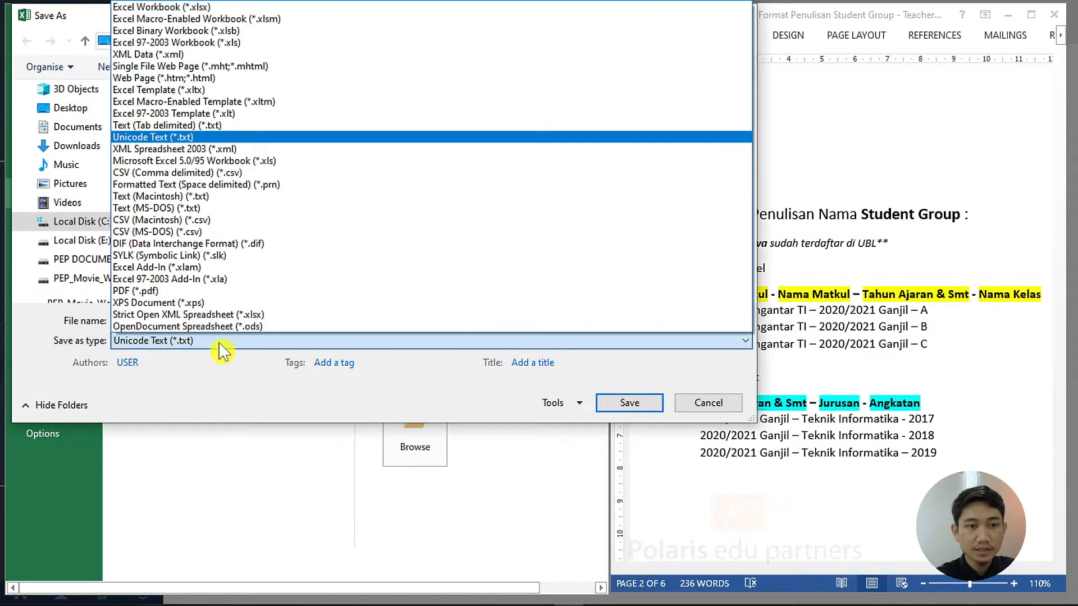
click(257, 174)
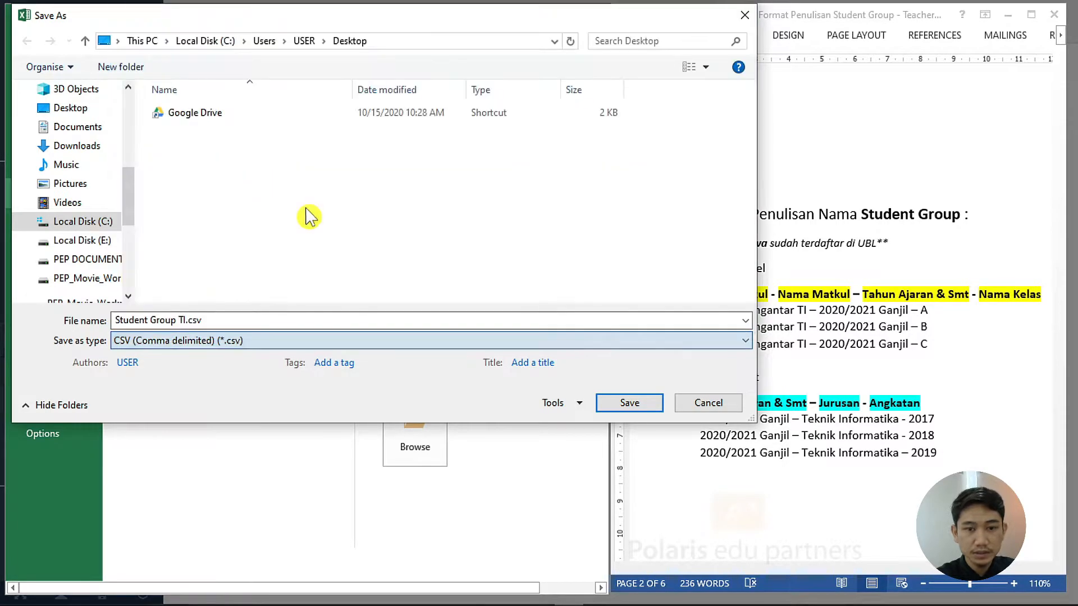
click(654, 405)
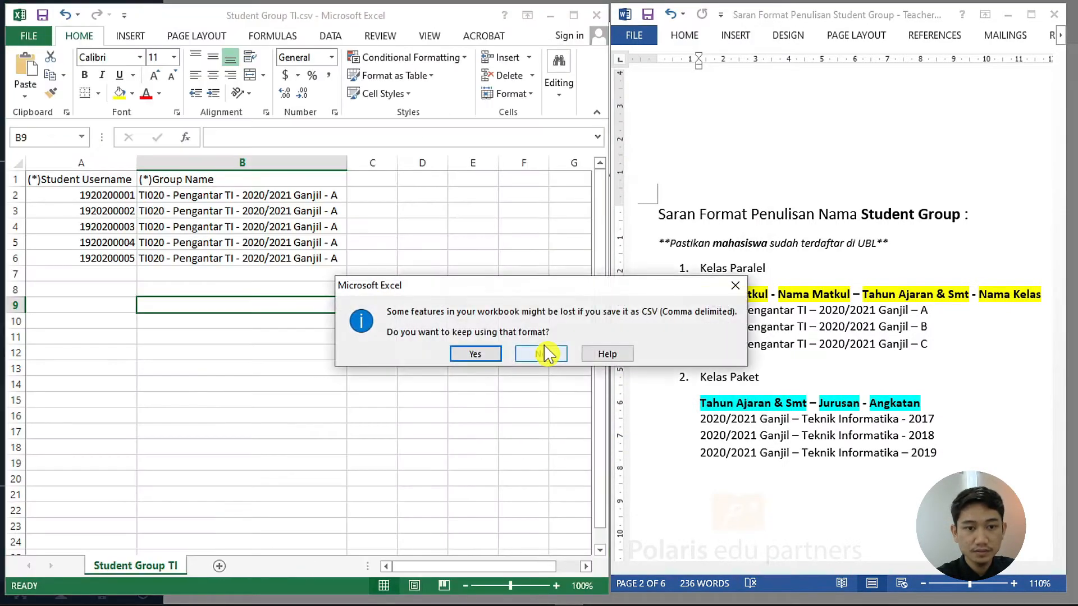
click(497, 366)
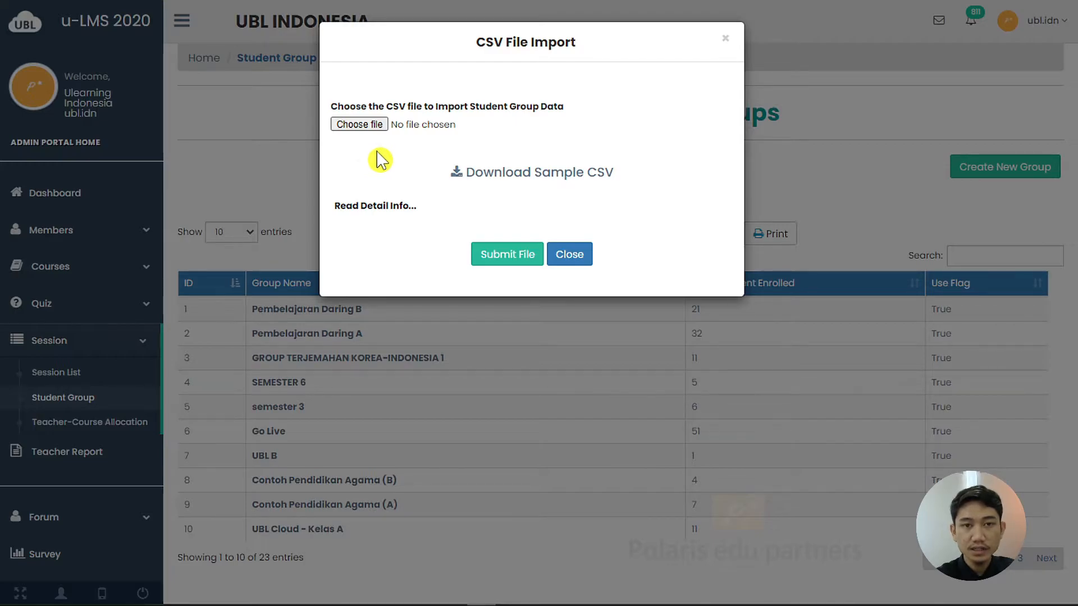
Switch to the u-LMS site and import Student Group TI.csv from the Desktop as student group data
click(380, 128)
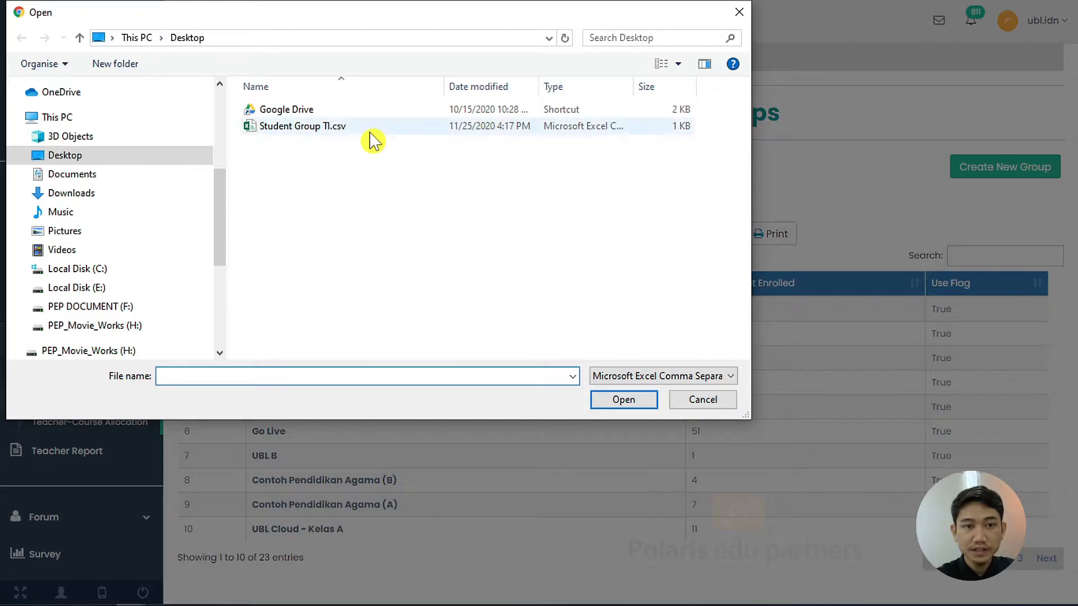
click(373, 131)
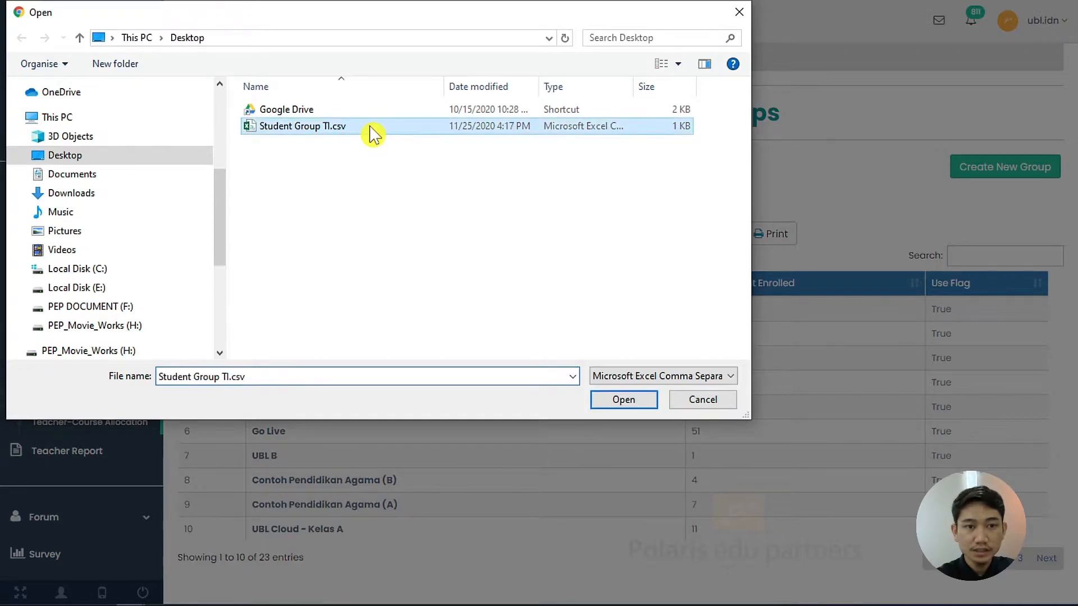
click(623, 405)
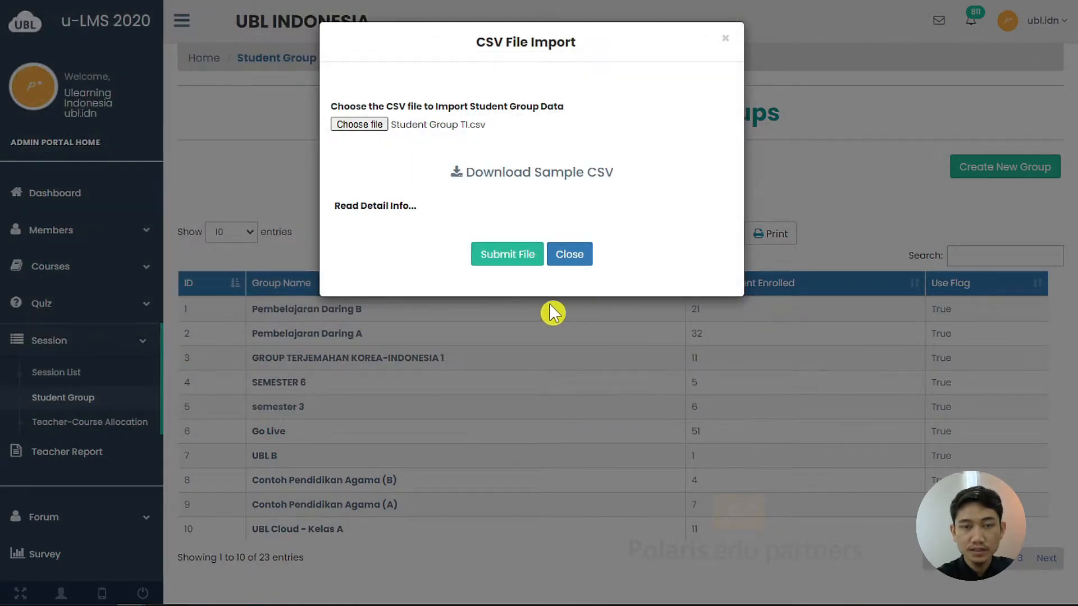
click(526, 257)
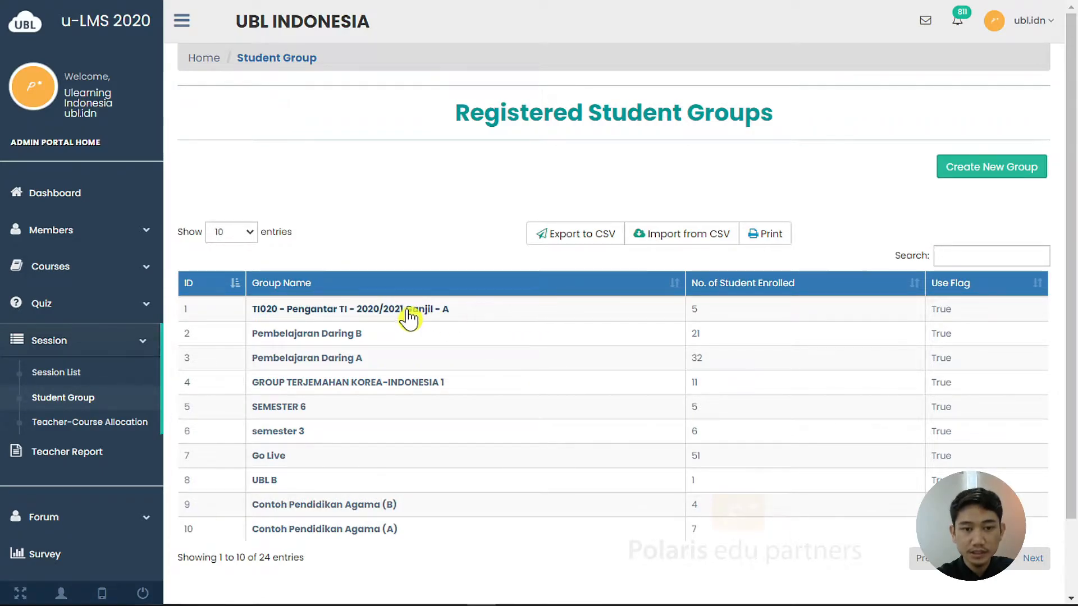
Examine the enrolled students and edit form of the group "TI020 - Pengantar TI - 2020/2021 Ganjil - A", then return to the group list
click(437, 321)
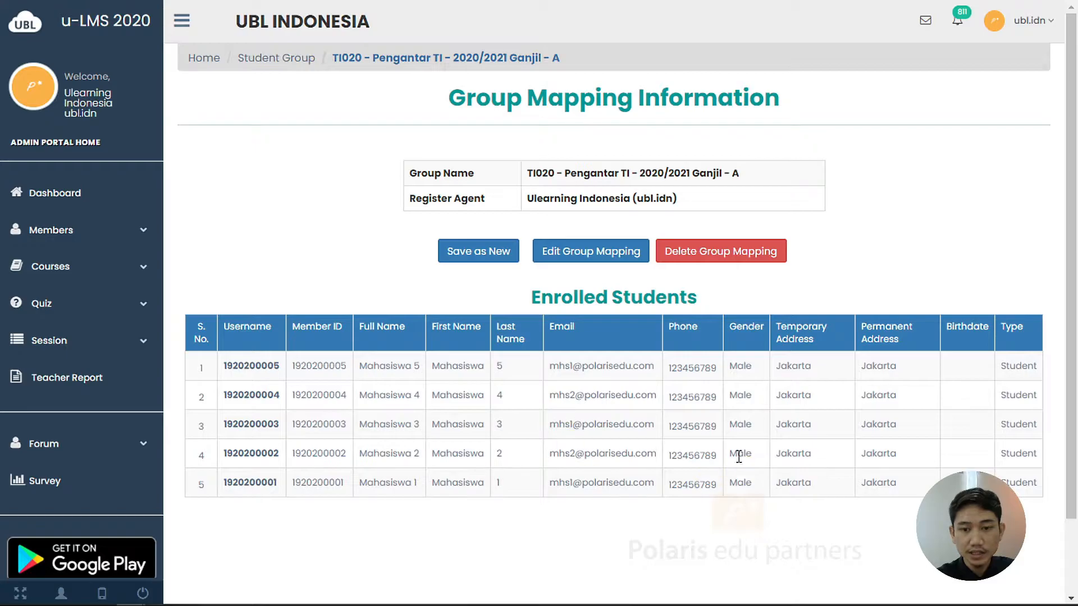
click(591, 255)
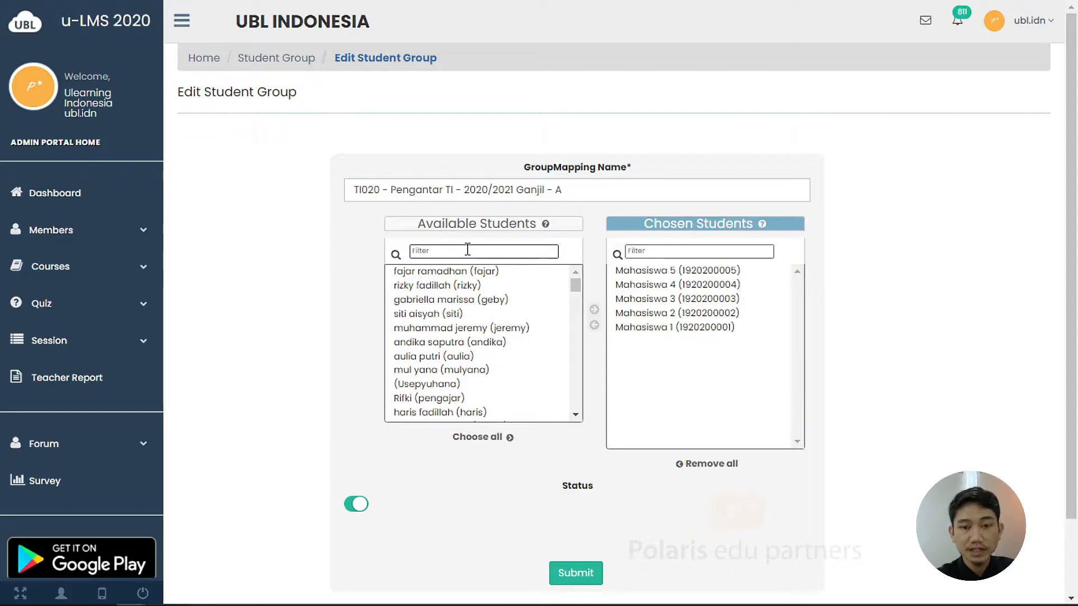
click(274, 58)
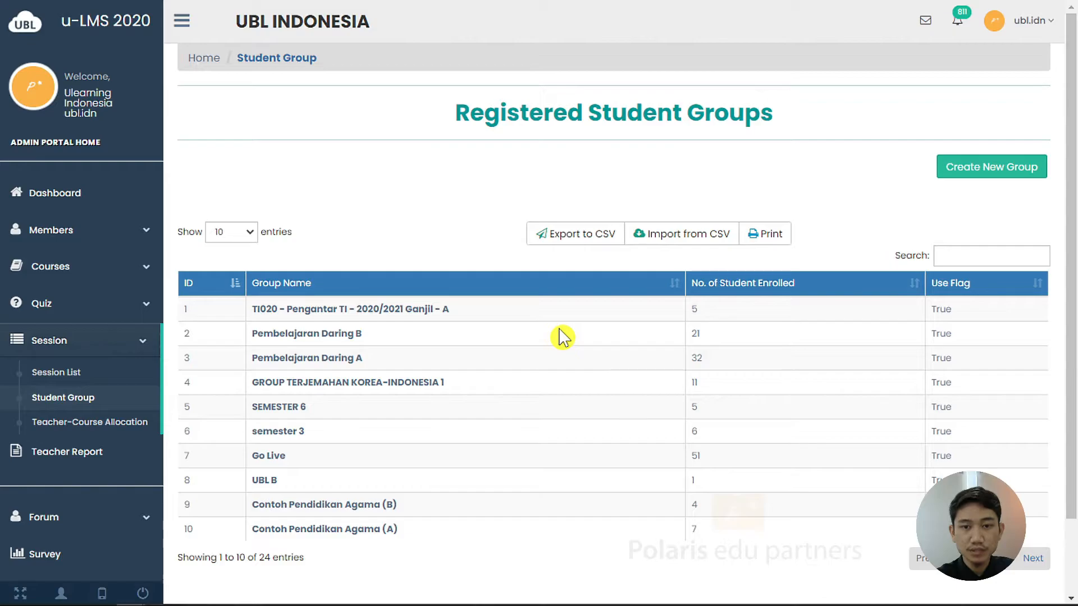
From the teacher-course allocation's CSV import, download the sample CSV file and open it in Excel
click(147, 431)
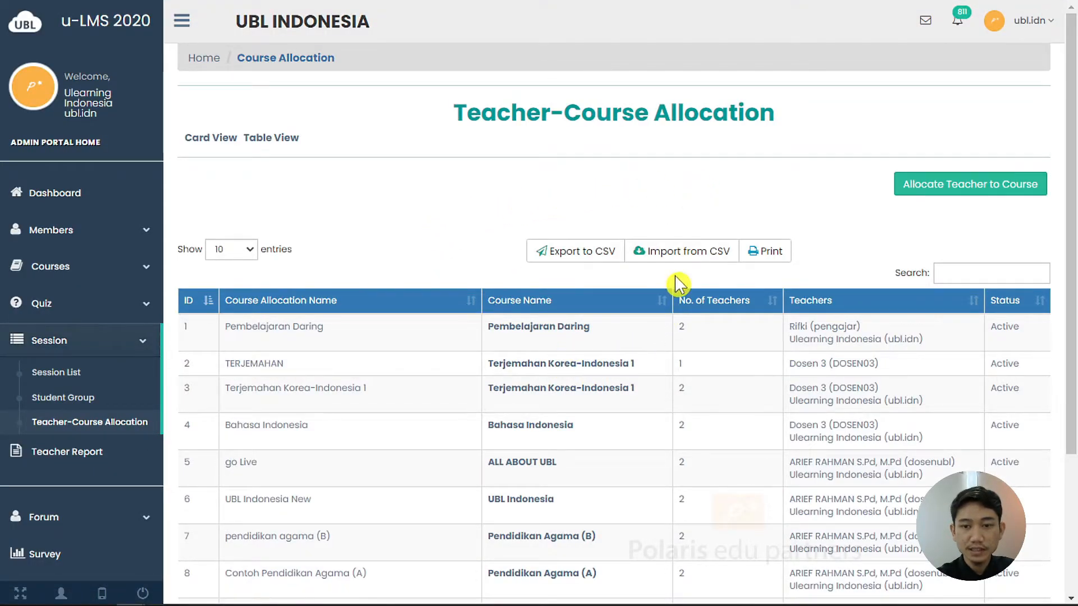
click(691, 257)
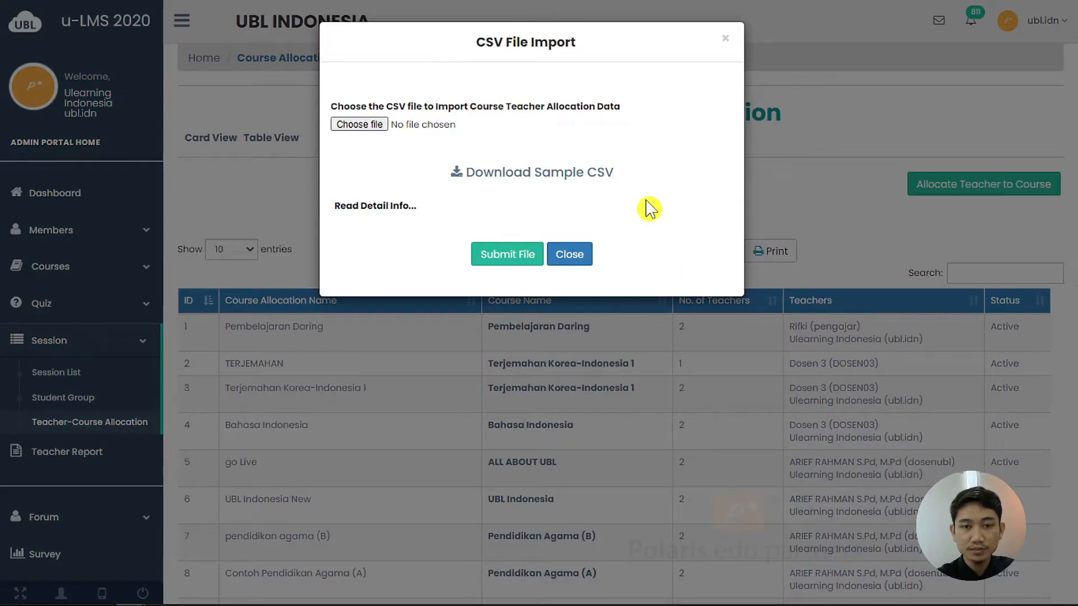
click(611, 183)
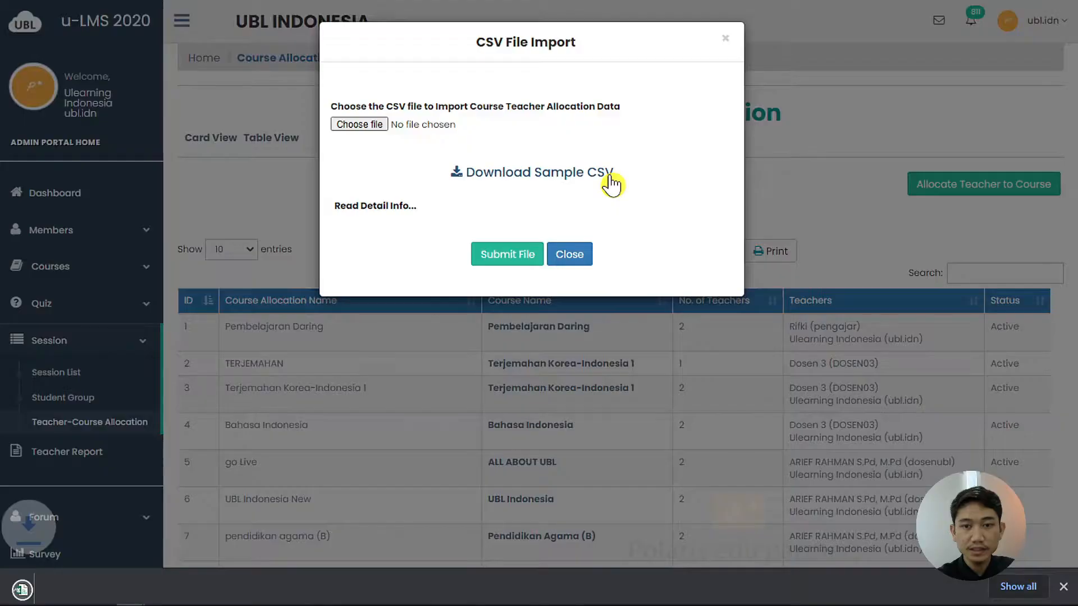
click(40, 583)
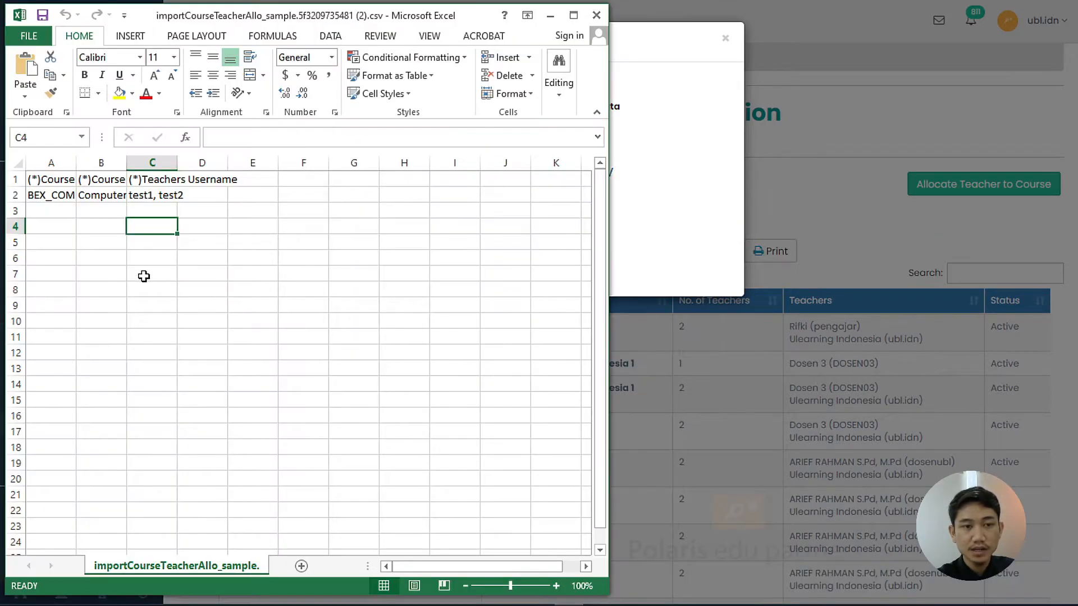
Autofit the widths of the Course Allocation Name, Course Name and Teachers Username columns
click(108, 256)
drag(51, 163, 175, 162)
double_click(177, 163)
click(294, 298)
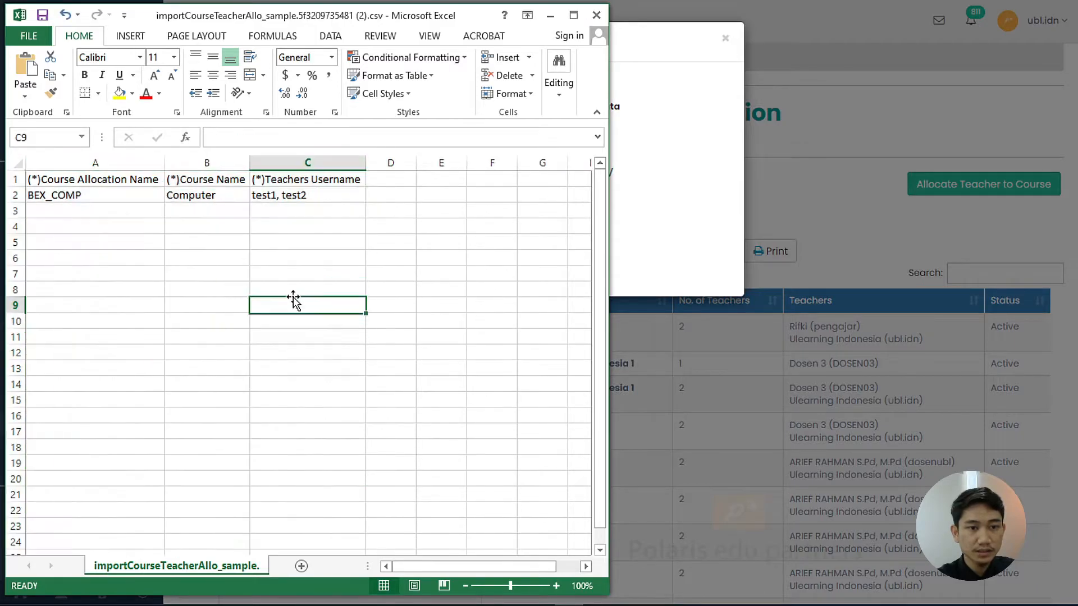
Maximize the workbook window and select the Course Allocation Name header cell
click(353, 223)
key(super+Up)
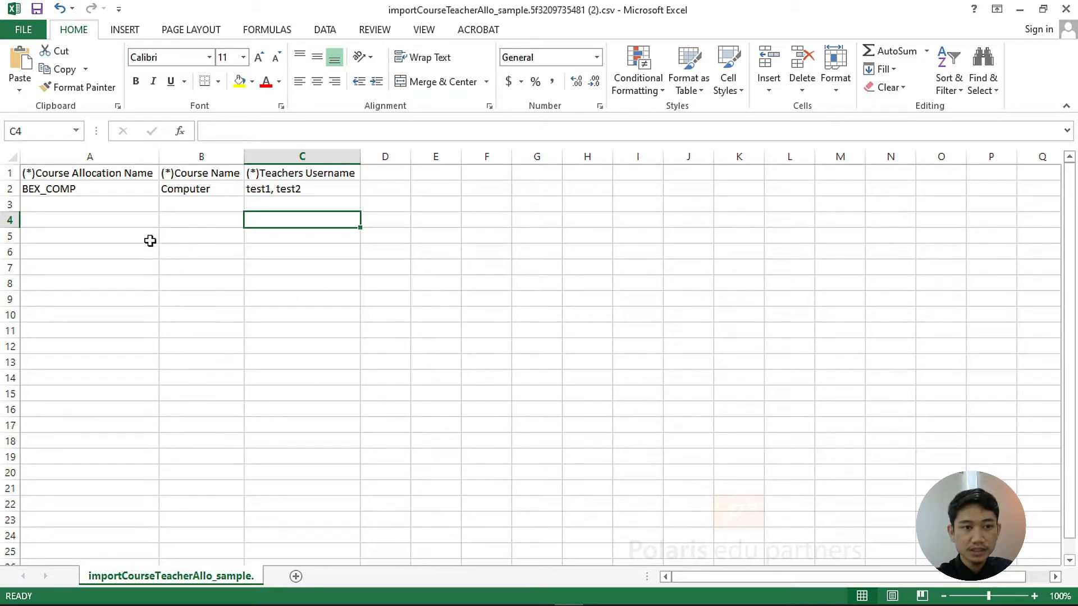
click(139, 178)
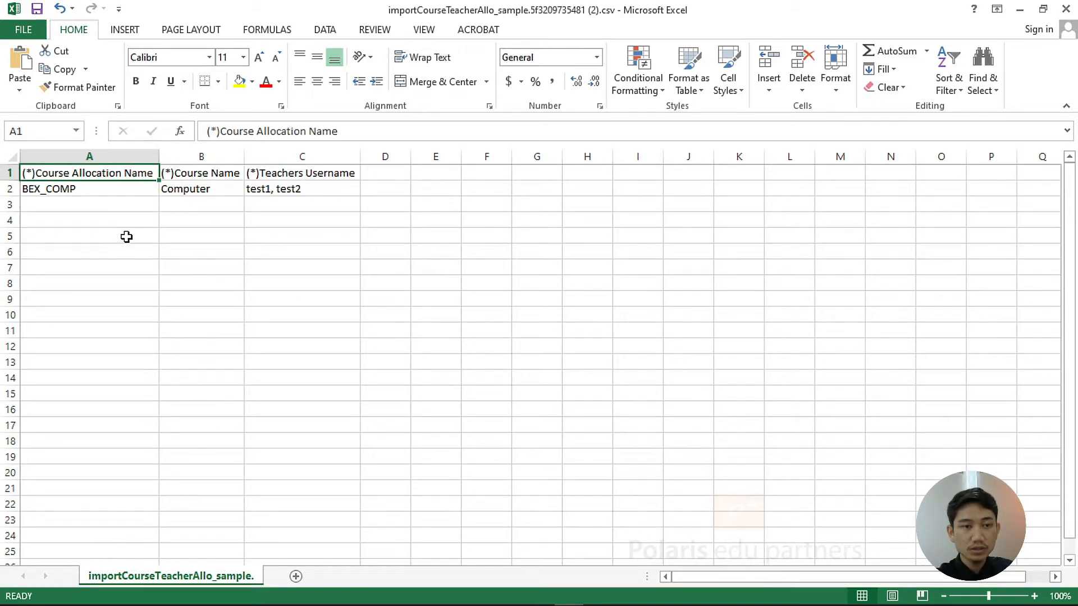
Review the Course Name and Teachers Username headers and the Word guideline's notes on "dosen" and "course" for teacher-course allocation names
click(99, 221)
click(186, 175)
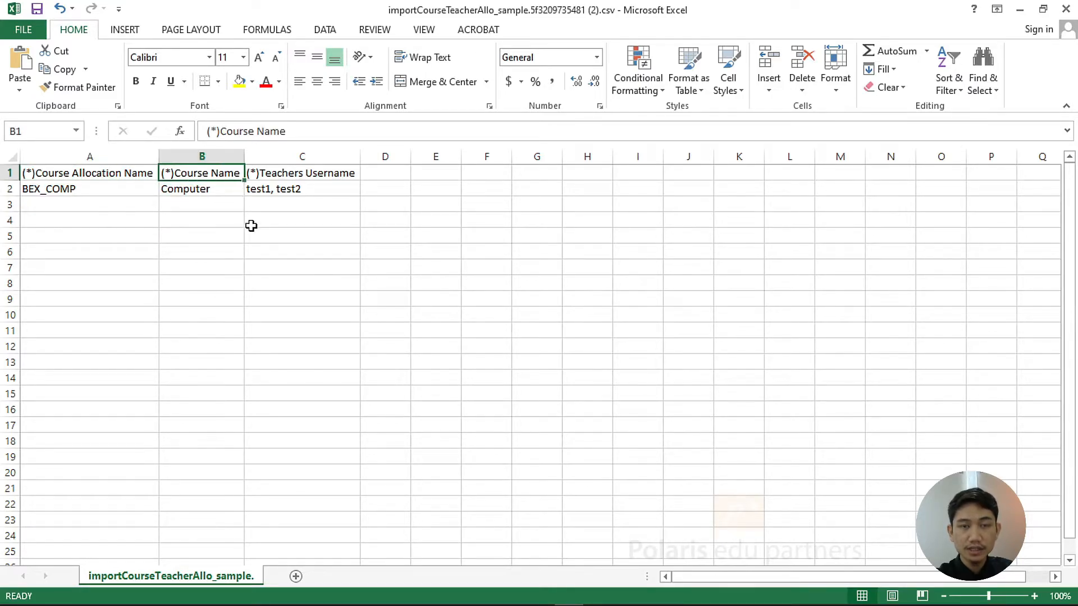
click(352, 175)
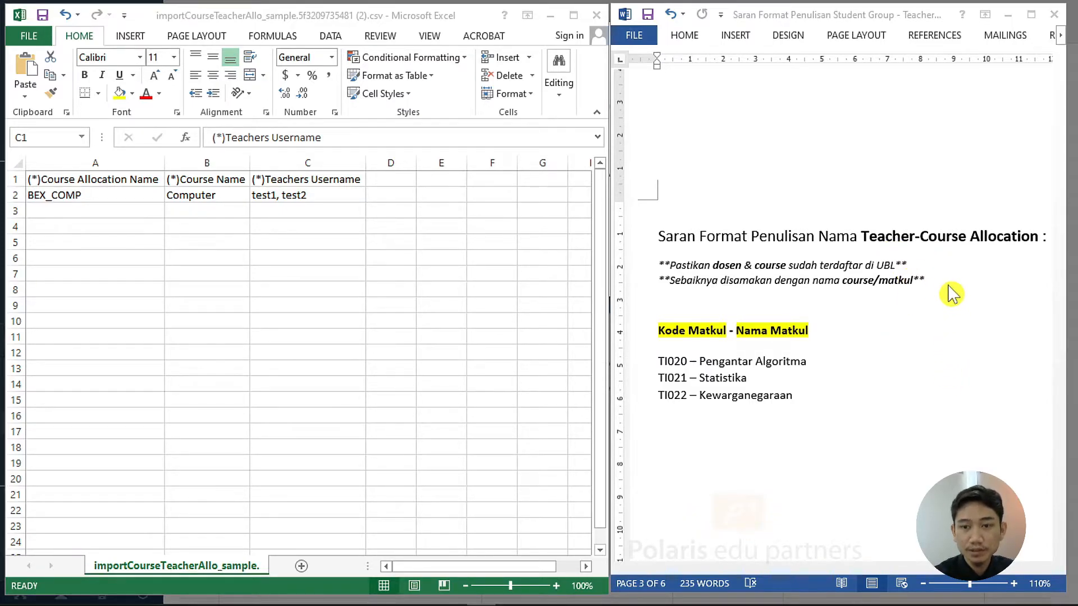
double_click(727, 265)
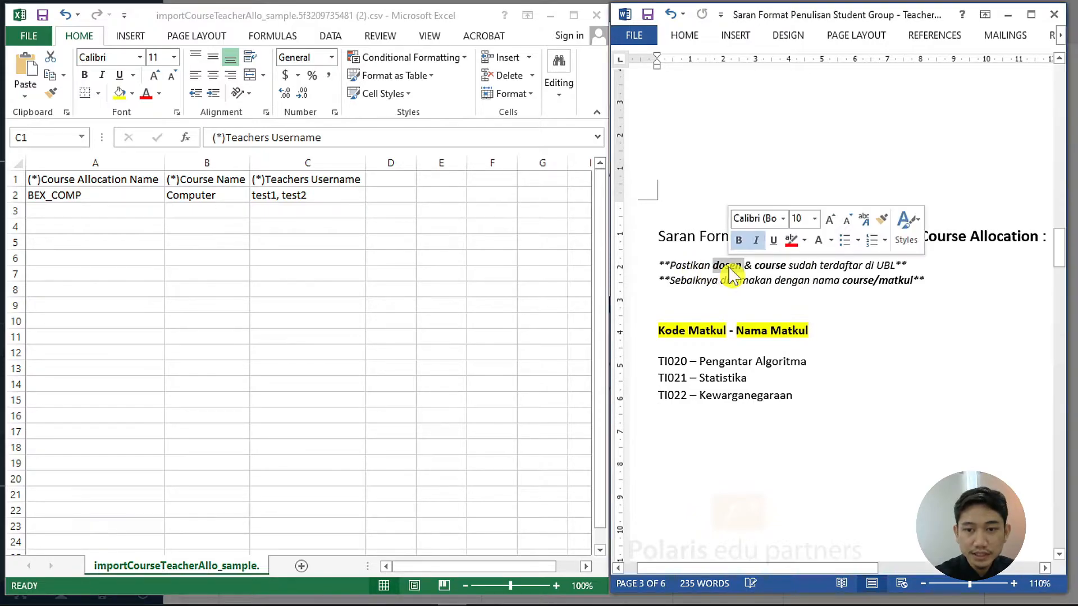
double_click(771, 266)
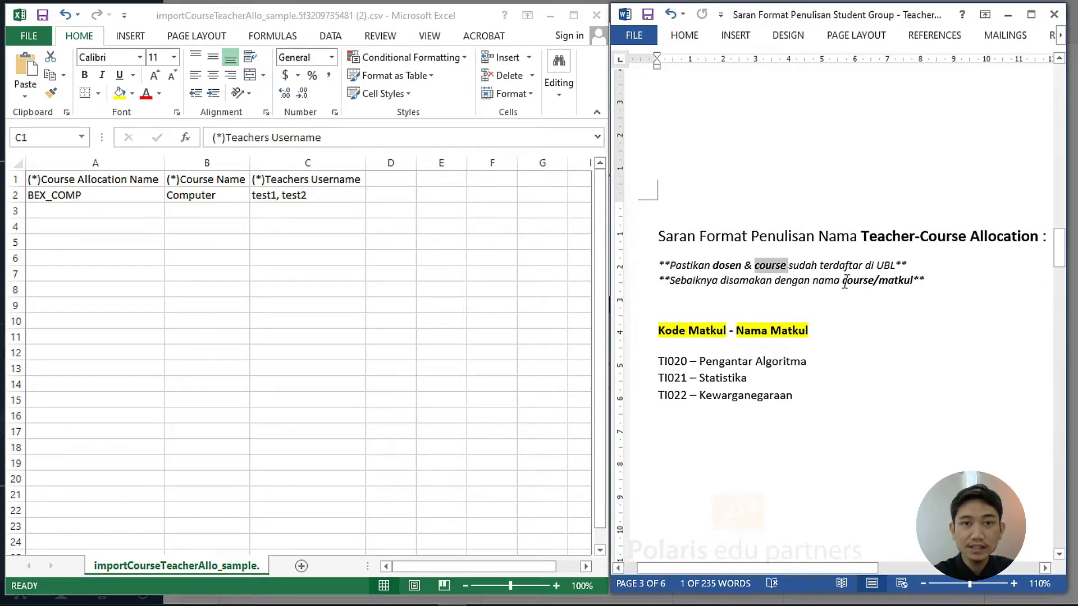
Enter "TI020 - Pengantar Algoritma" as the course allocation name in A2 and copy it to the course name in B2
click(116, 198)
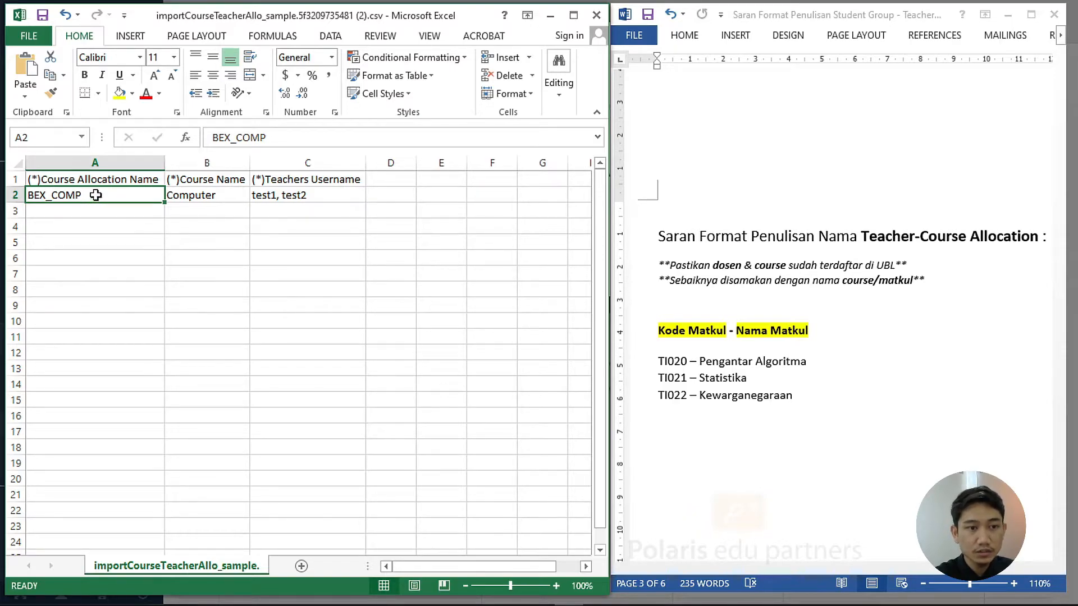
text(TI020 - Pengantar Algoritma)
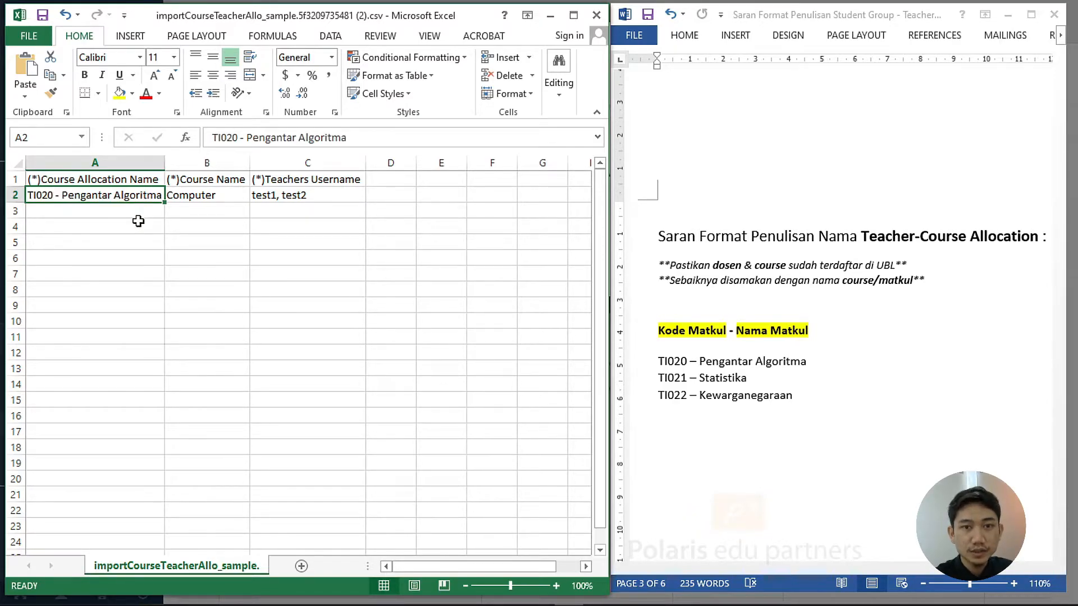
click(111, 214)
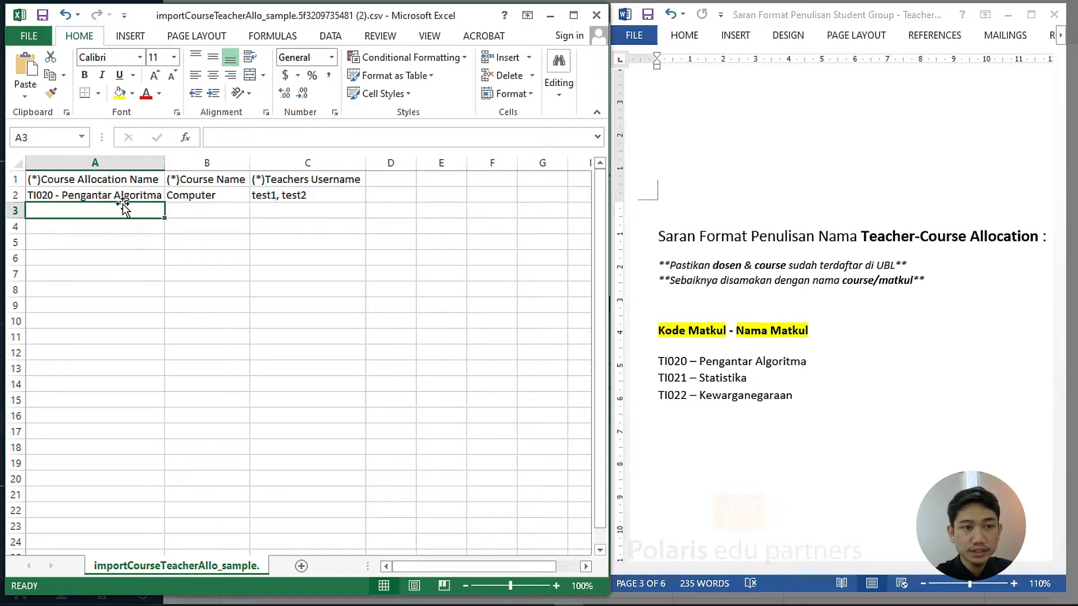
click(120, 195)
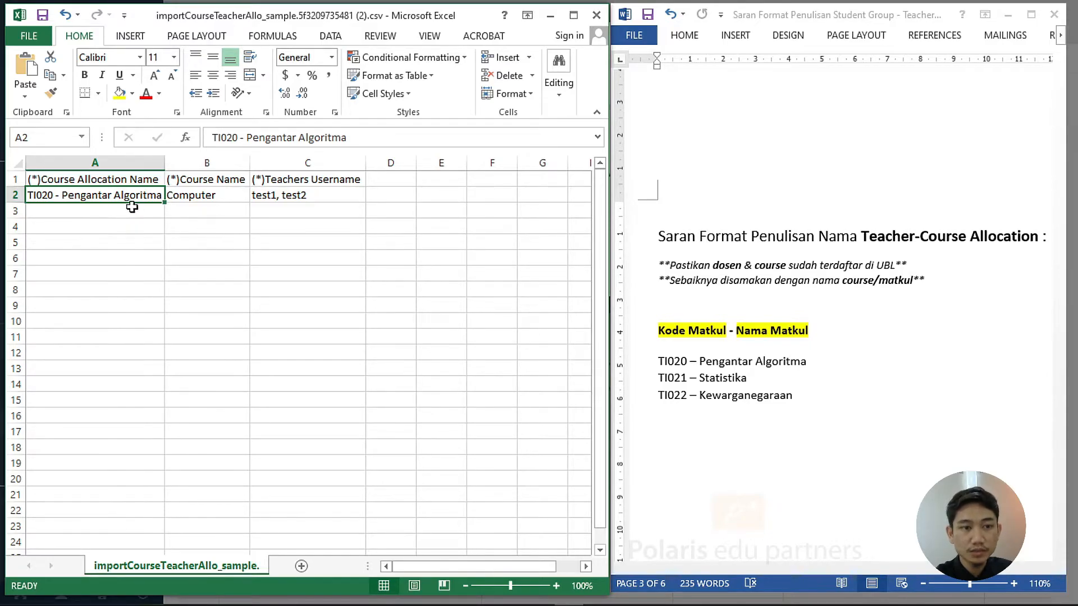
key(ctrl+c)
click(197, 196)
key(Return)
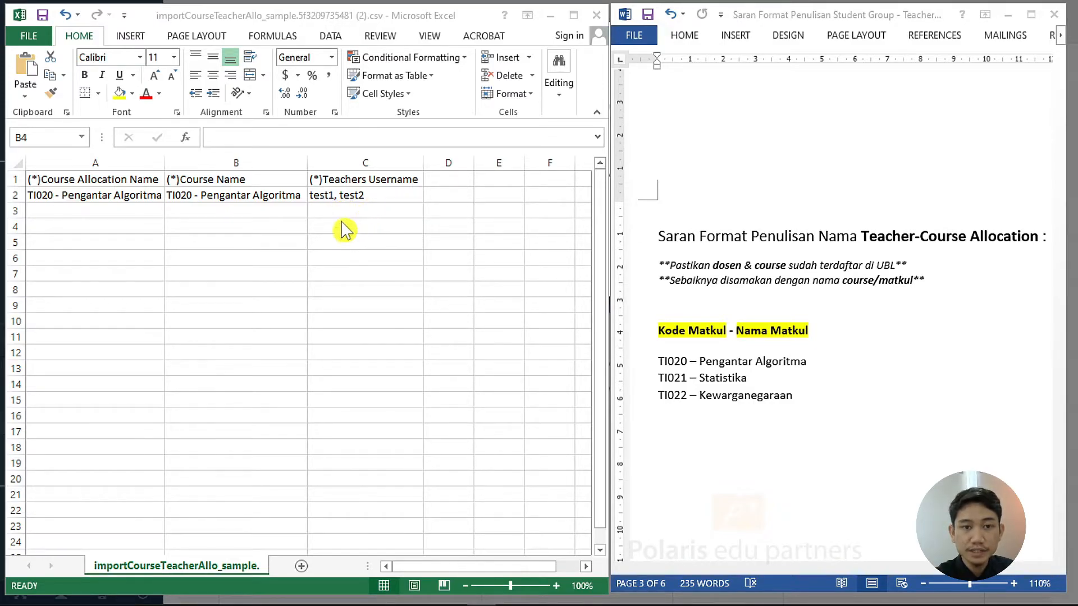
Set the Teachers Username in C2 to "DOSEN01, DOSEN02"
click(390, 199)
text(DOSEN01,)
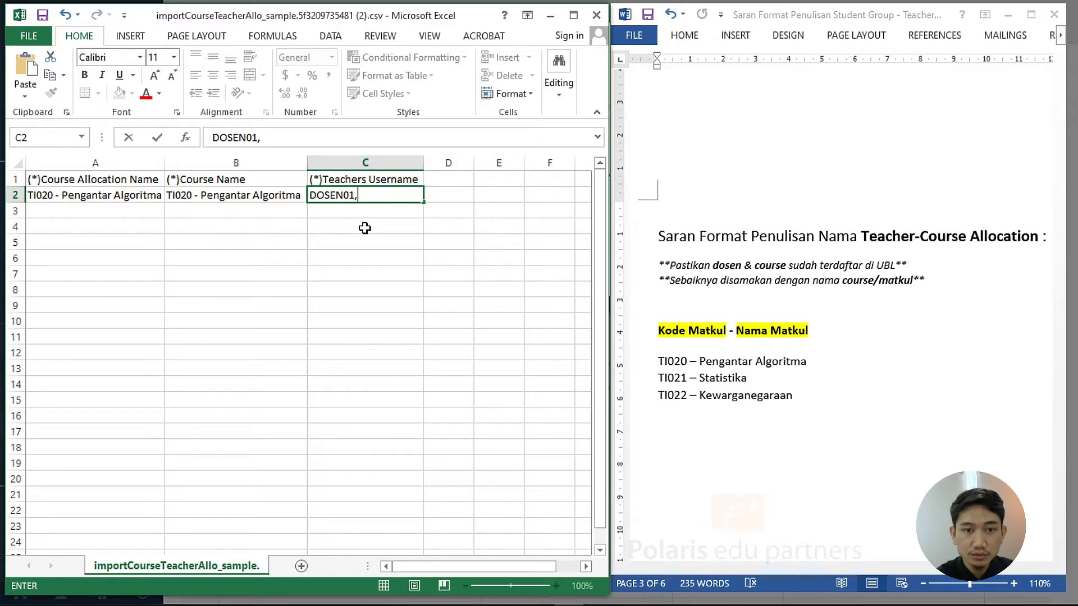
text(DOSEN02)
key(Return)
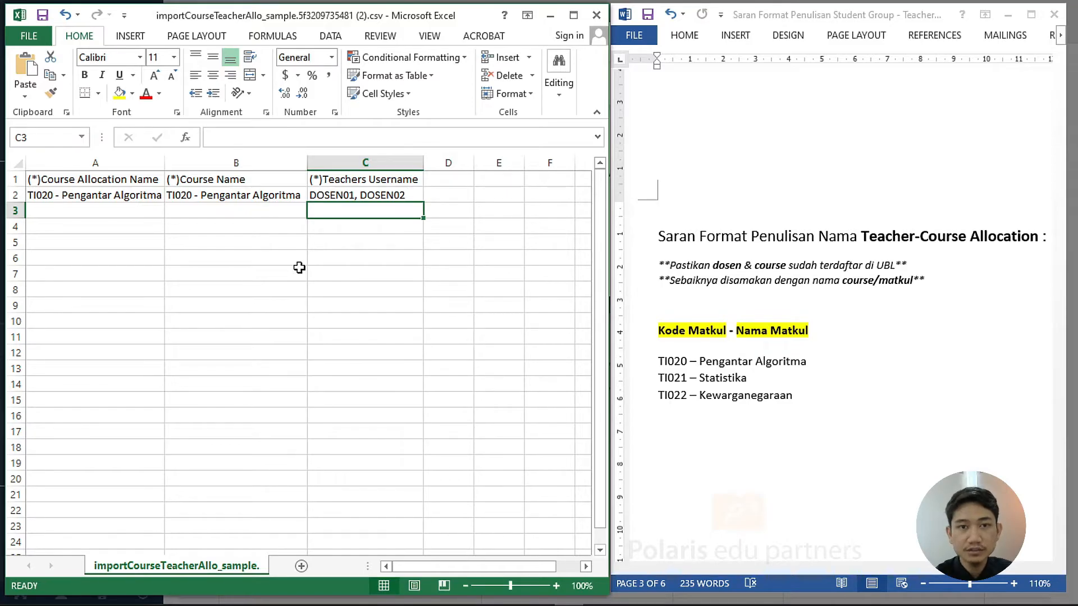
Save the workbook to the Desktop as "Teacher-Course Alloc 1.csv" in CSV (Comma delimited) format, keeping that format
click(28, 35)
click(87, 193)
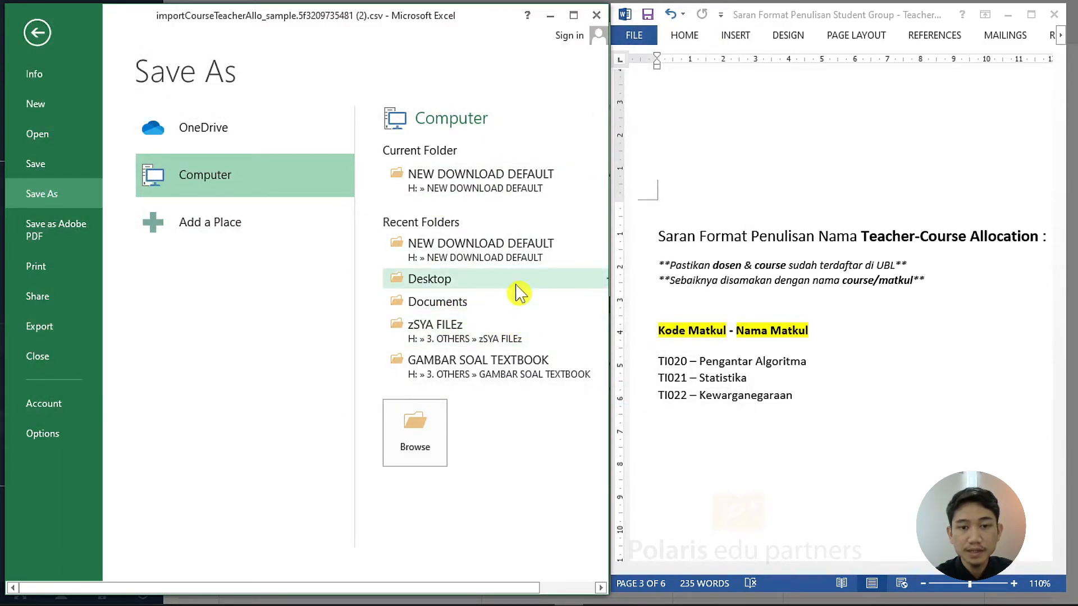
click(500, 279)
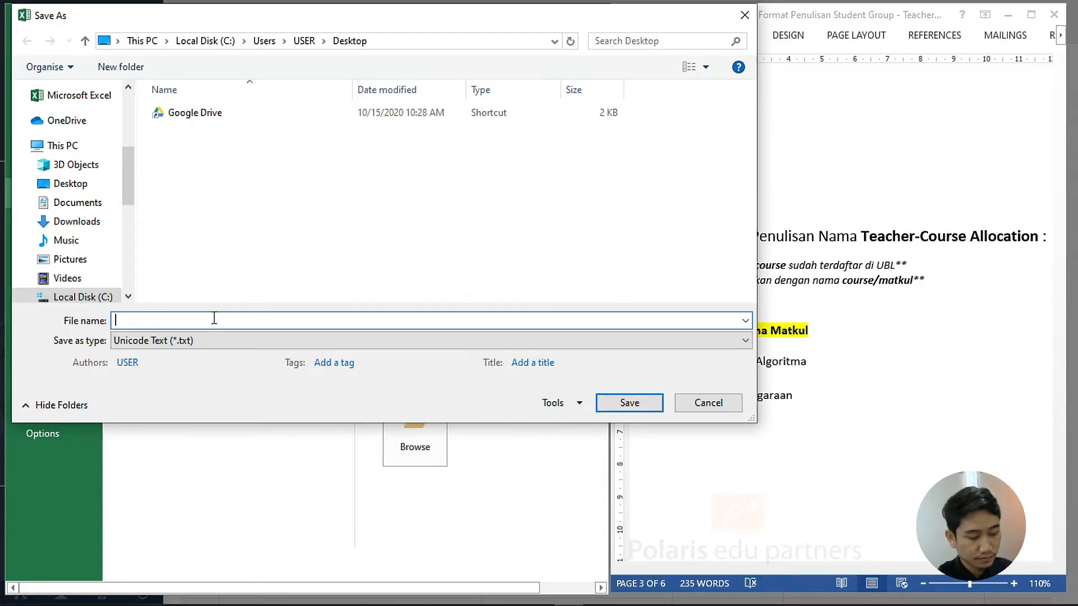
click(227, 352)
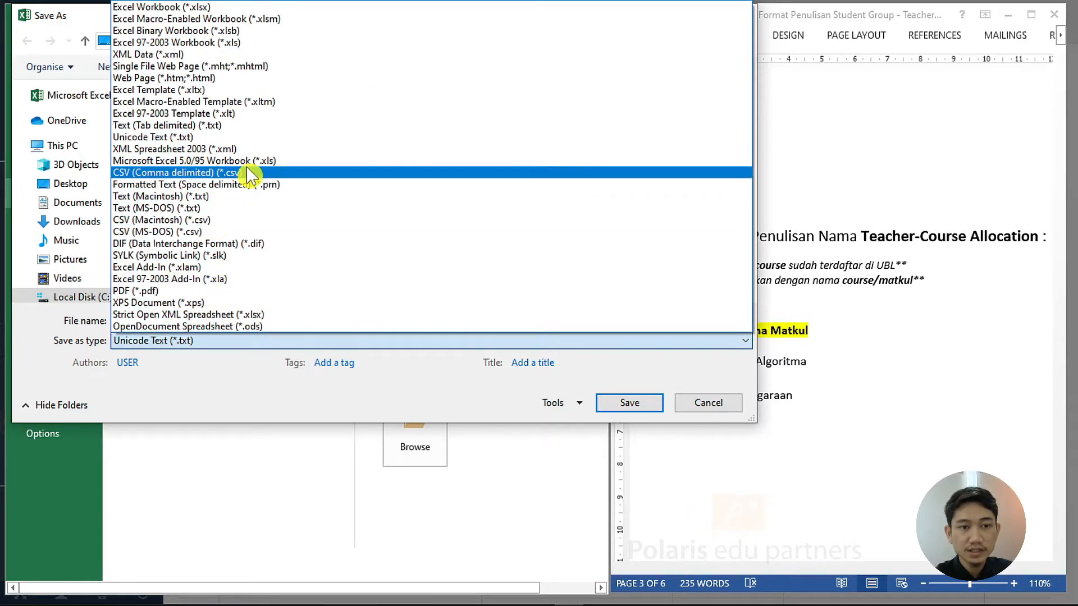
click(248, 174)
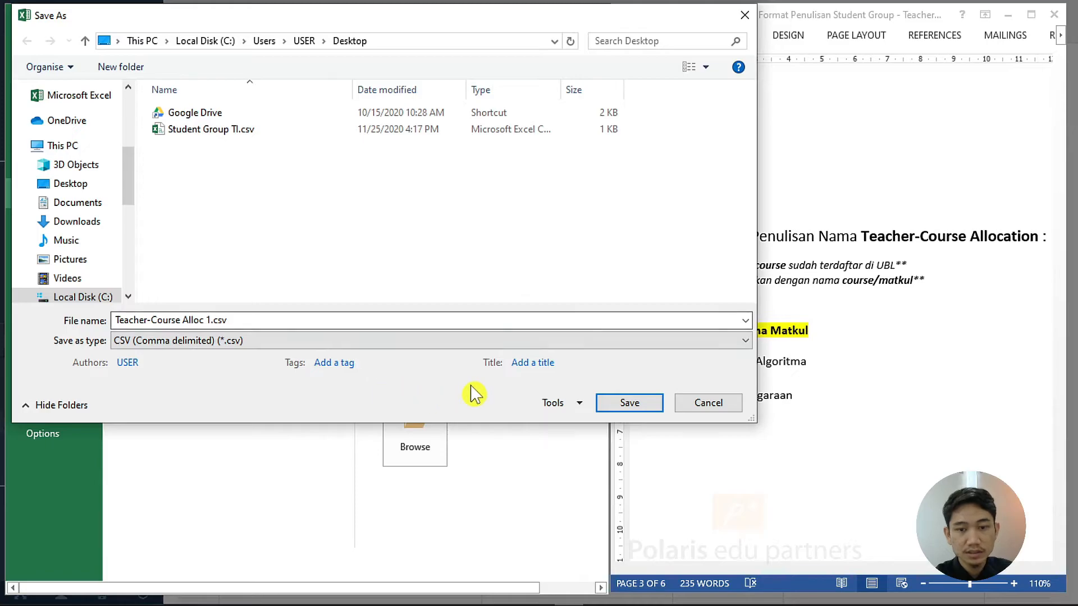
click(642, 404)
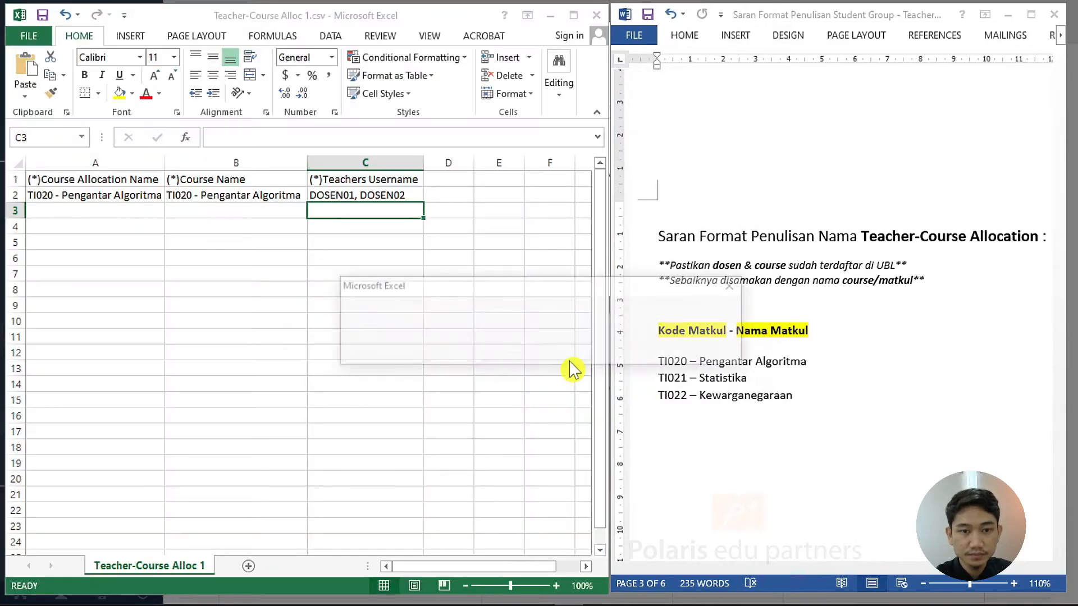
click(489, 356)
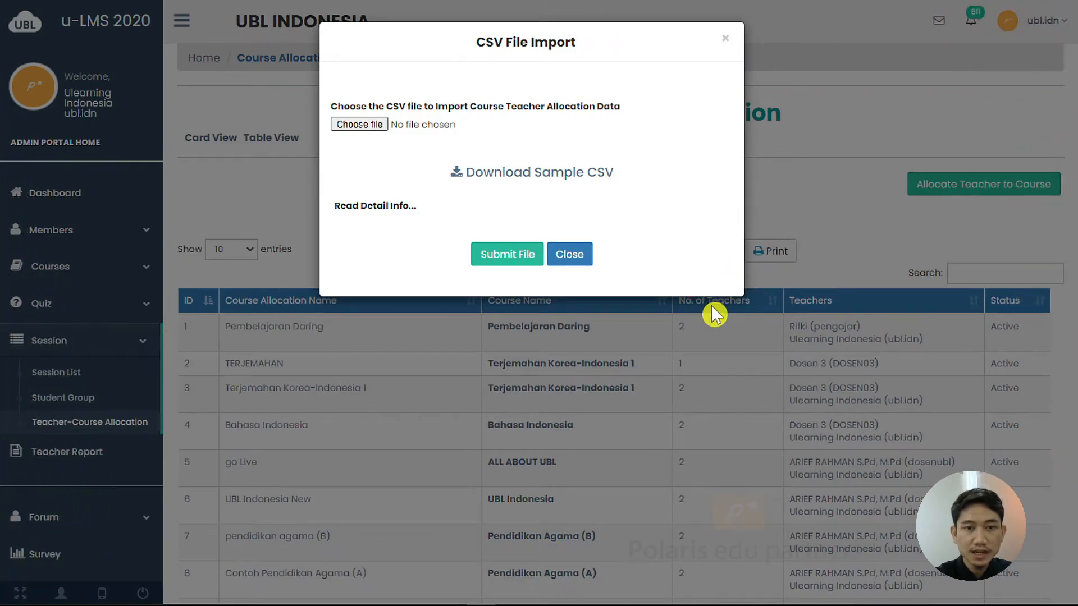
In u-LMS, import the Desktop file "Teacher-Course Alloc 1.csv" as the course teacher allocation data
click(378, 133)
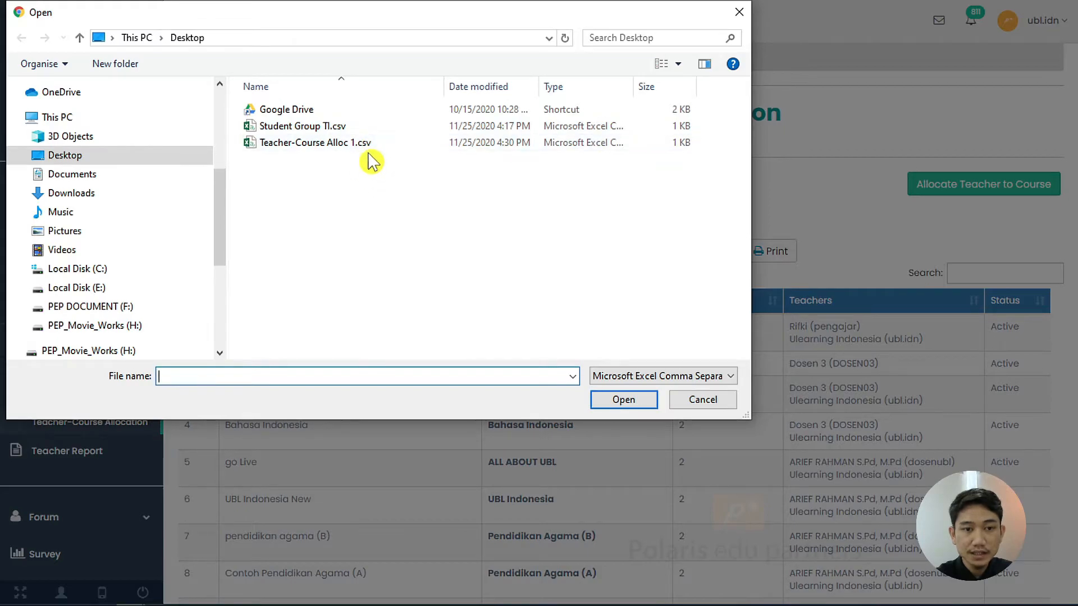
click(388, 143)
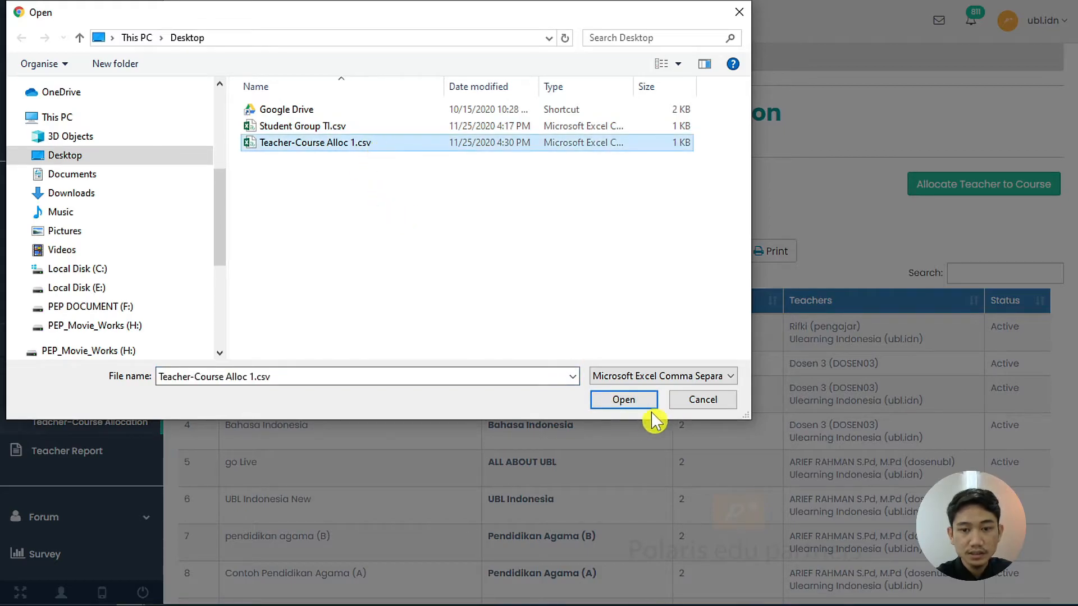
click(624, 399)
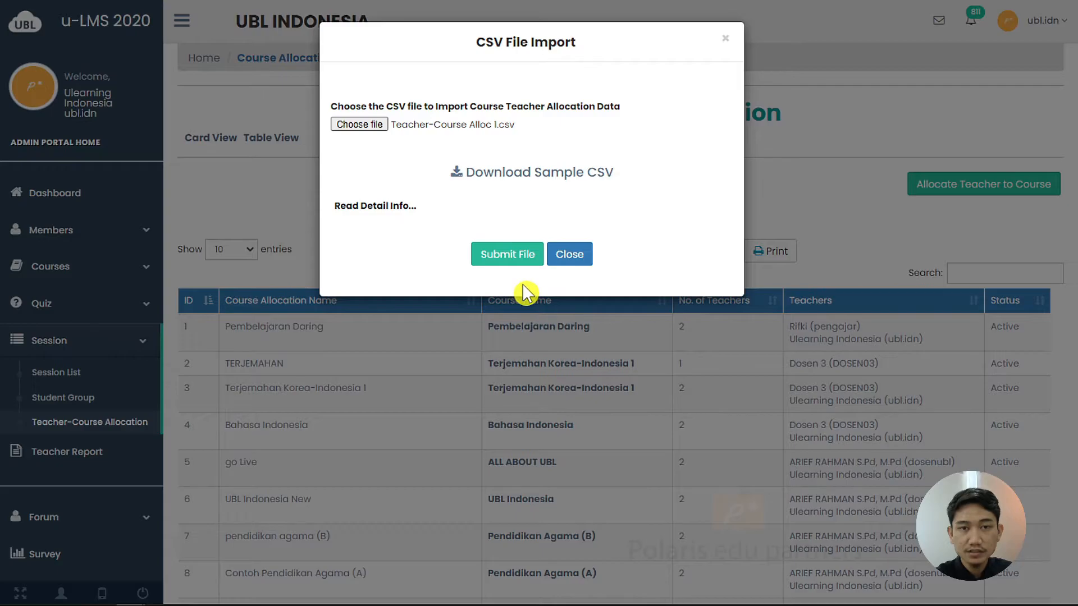
click(525, 259)
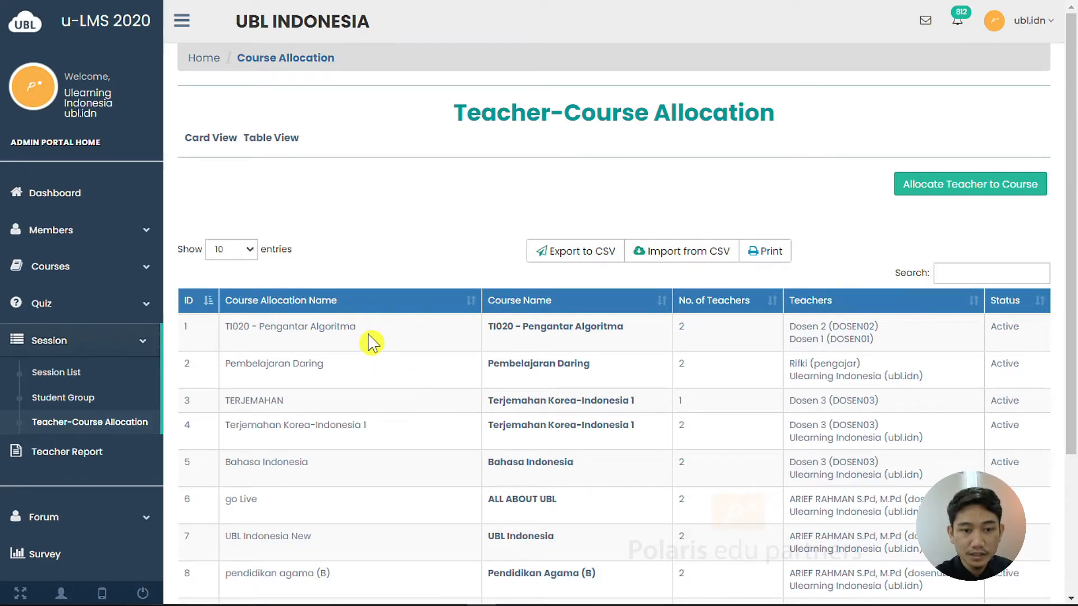
Examine the allocation details of "TI020 - Pengantar Algoritma", then return to the course allocation list
click(615, 331)
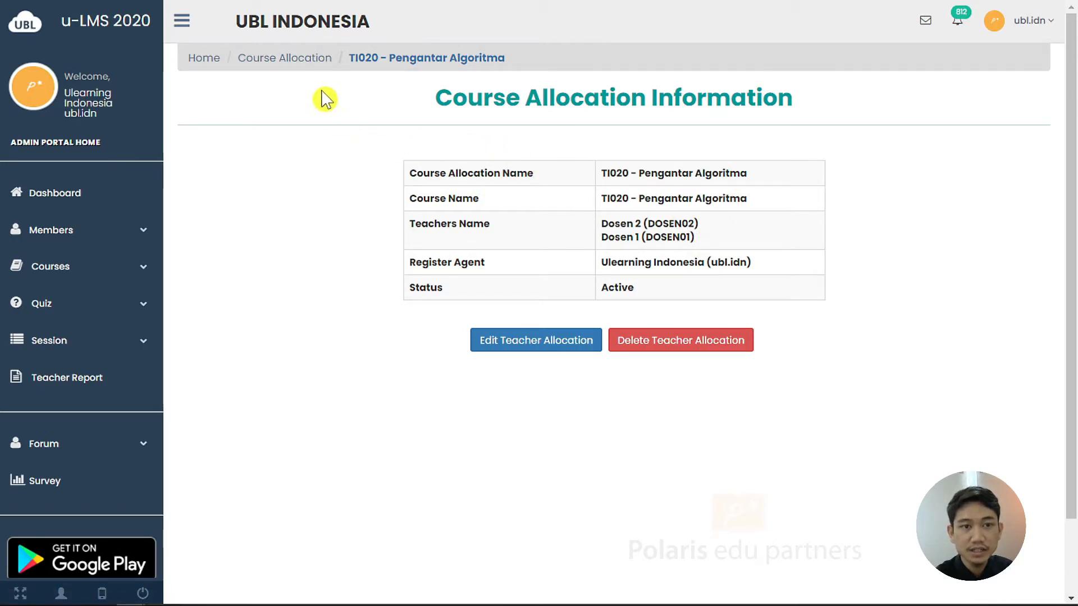
click(295, 60)
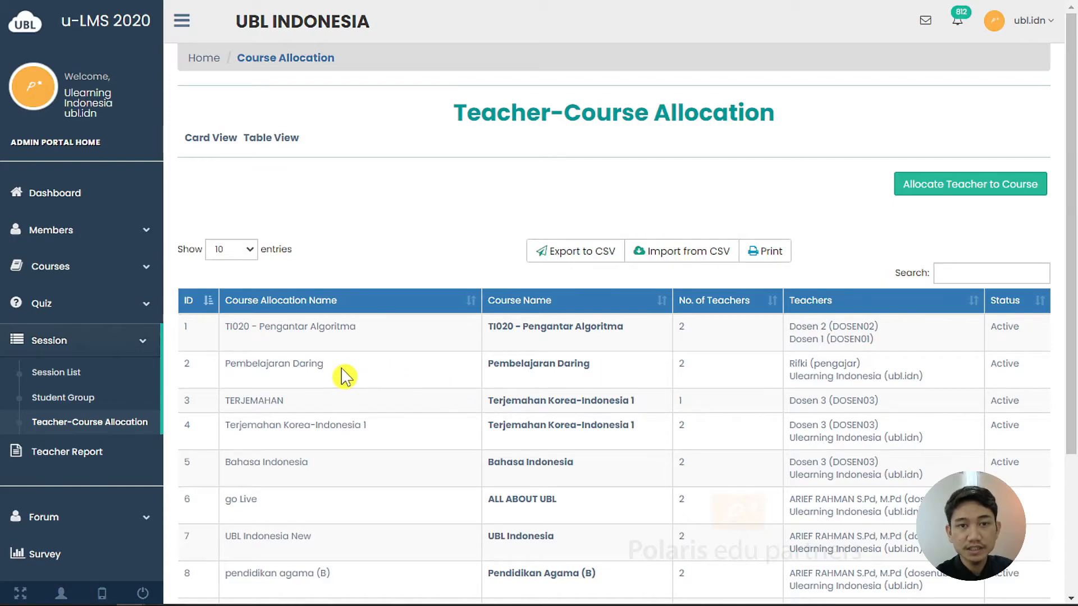
From the session list's CSV import, download the sample CSV file and open it in Excel
click(135, 381)
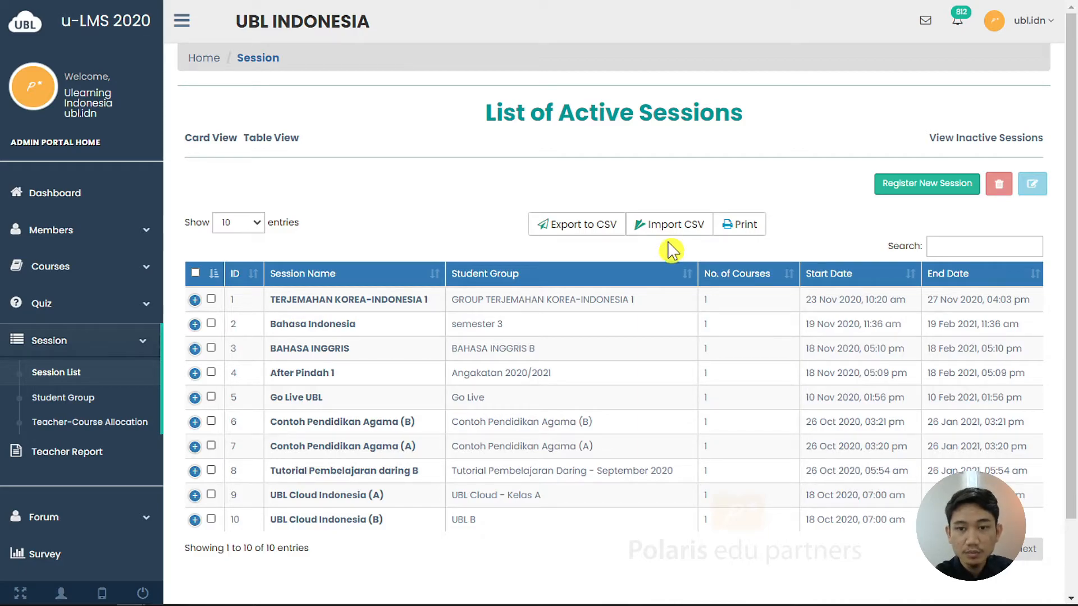
click(674, 243)
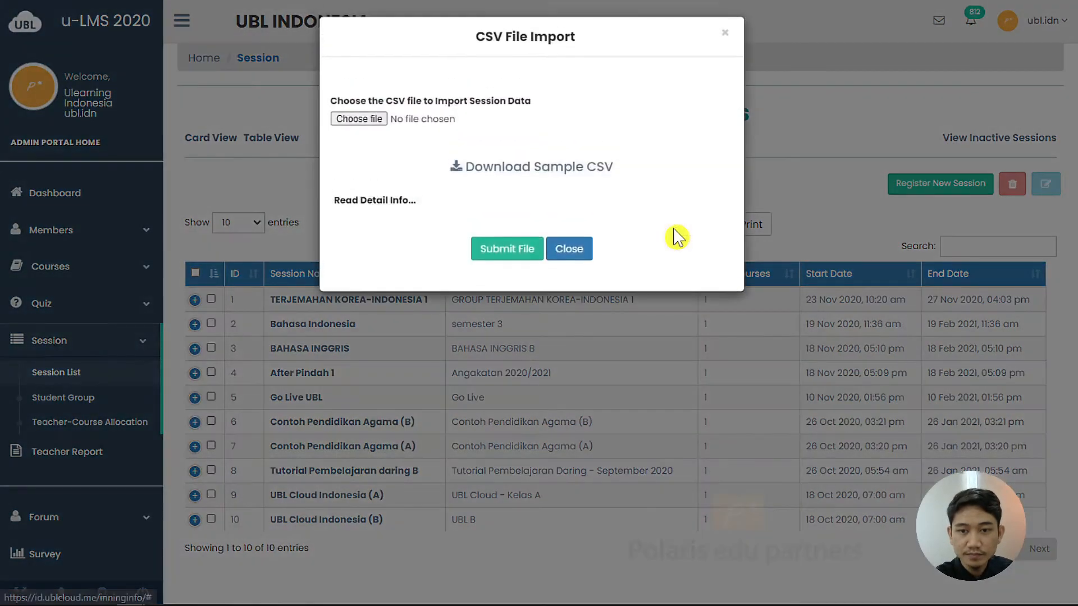
click(611, 184)
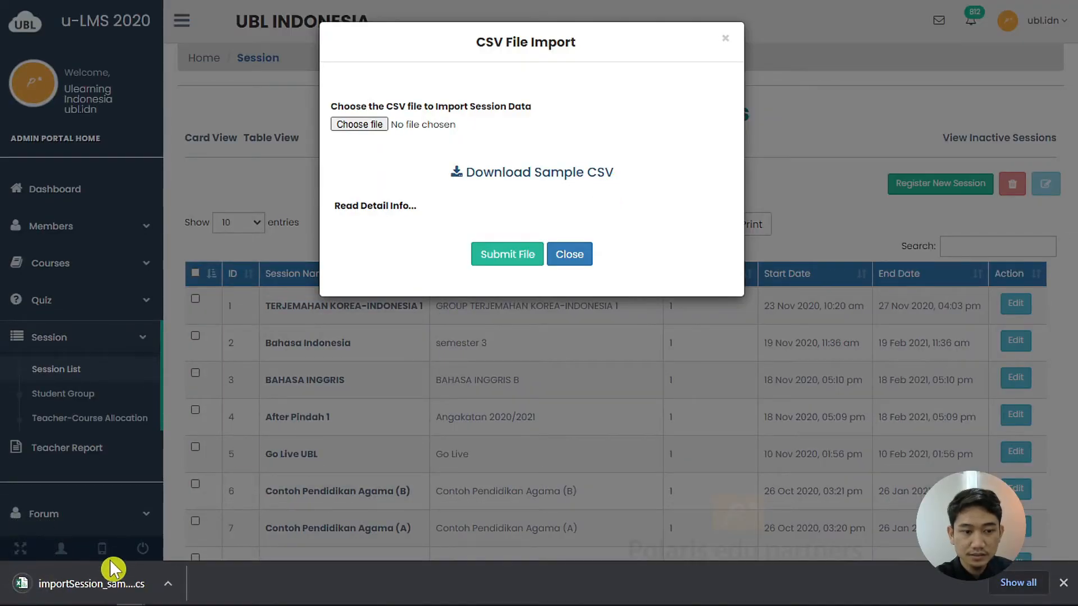
click(108, 568)
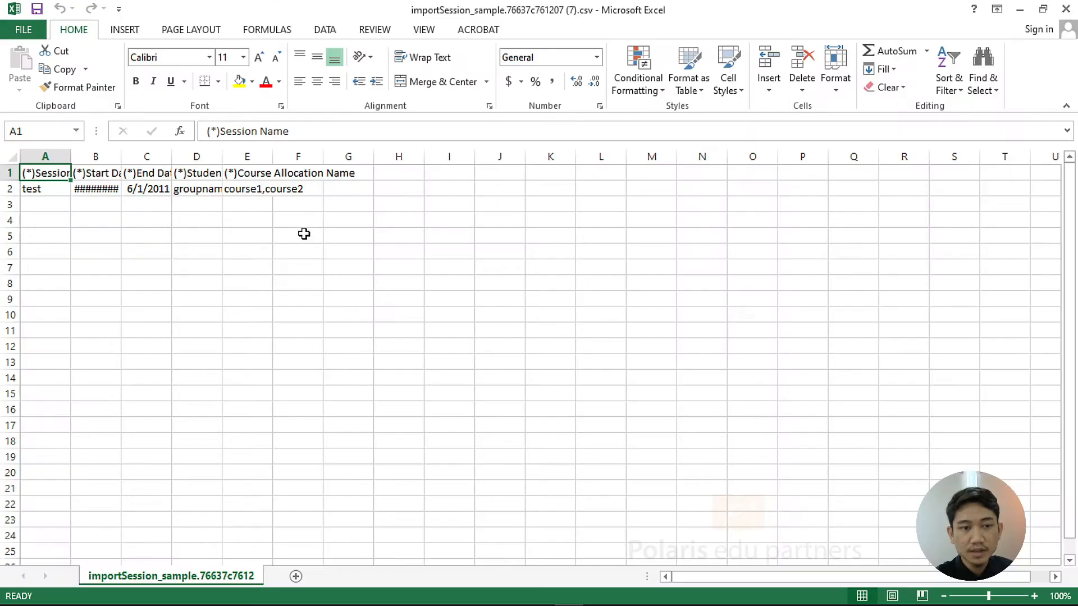
Autofit the widths of the columns from Session Name through Course Allocation Name
click(254, 238)
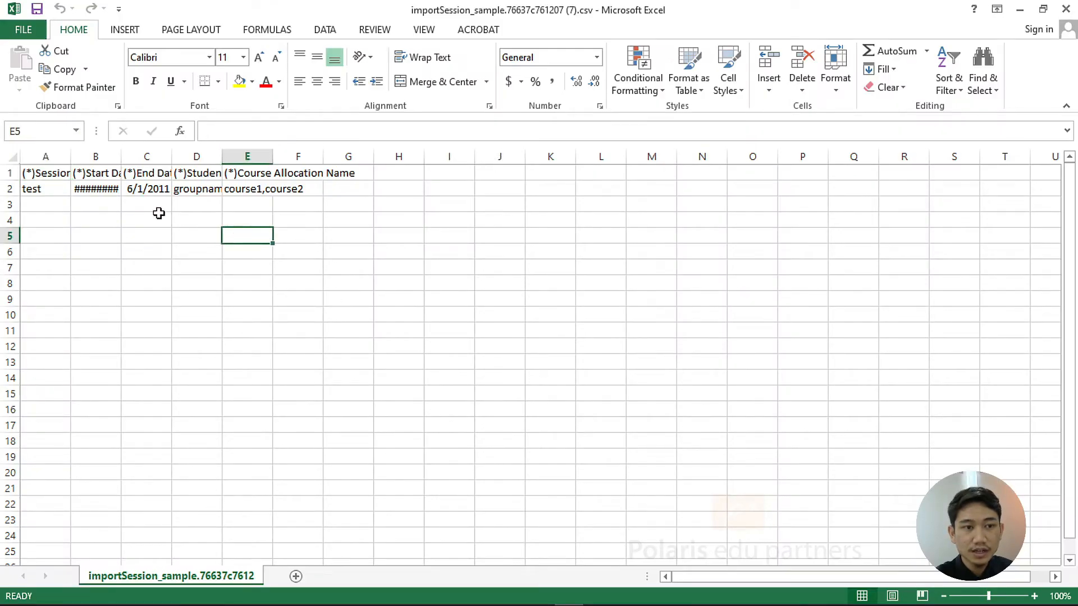
click(45, 157)
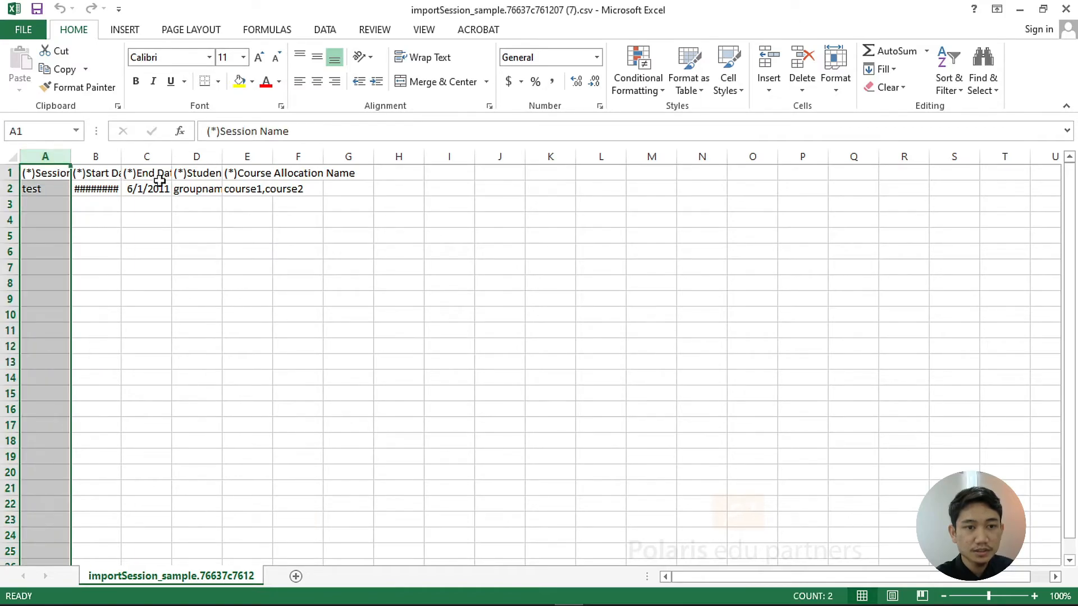
shift+click(281, 156)
double_click(324, 156)
click(331, 251)
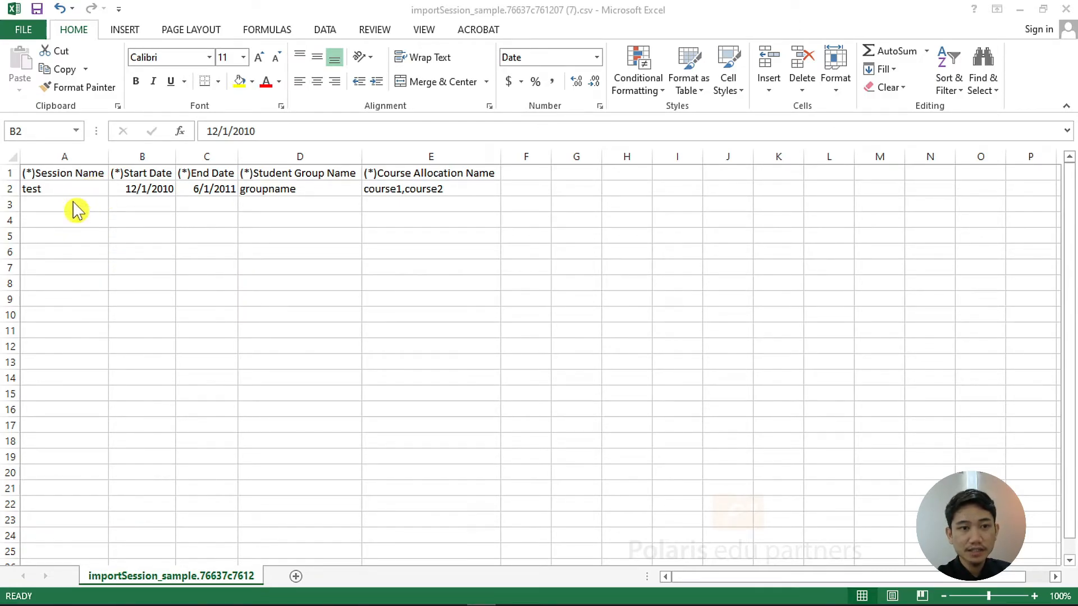
Review the date, Student Group Name and Course Allocation Name headers and the Word session naming guideline, and select the Student Group Name column
click(155, 173)
click(155, 173)
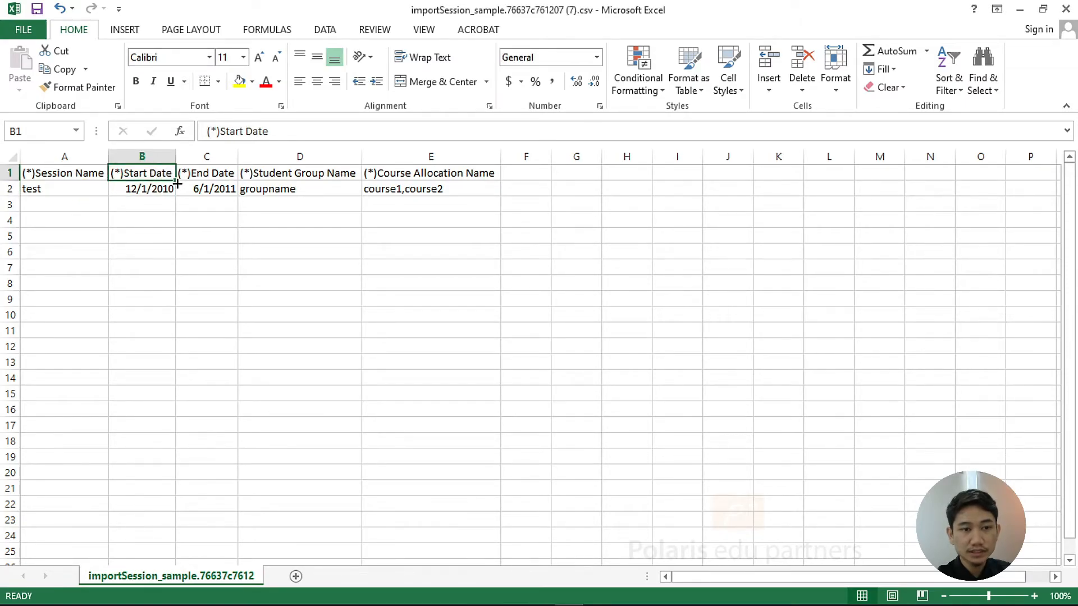
click(229, 172)
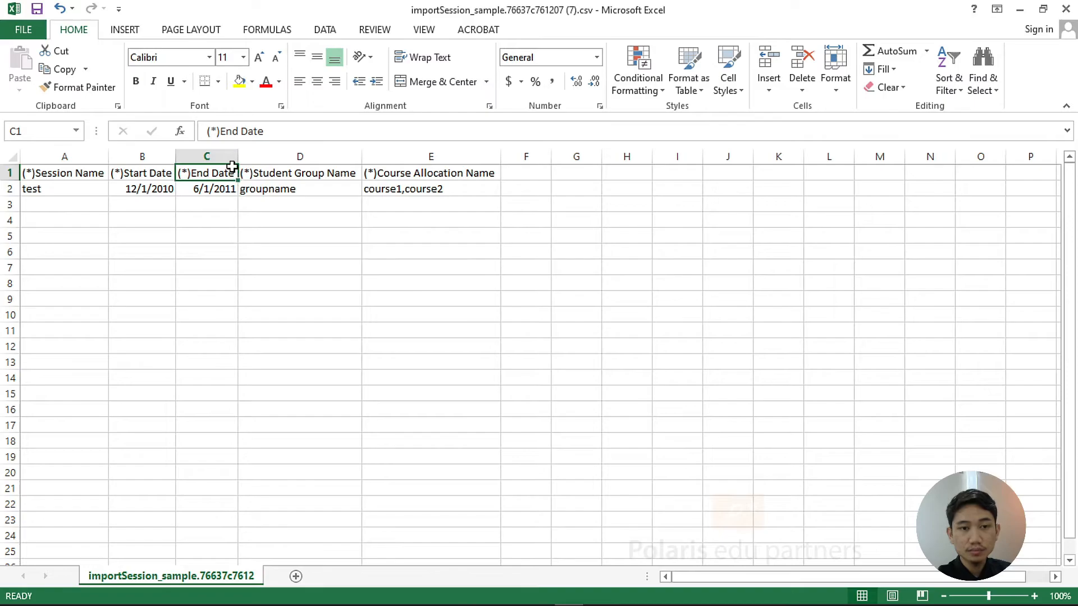
click(348, 177)
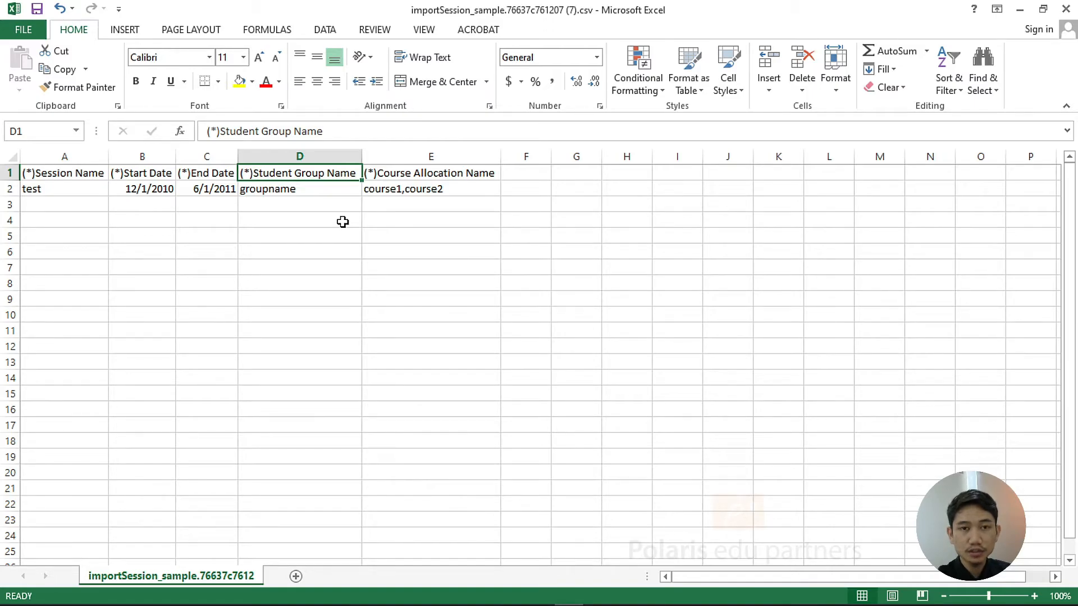
click(497, 177)
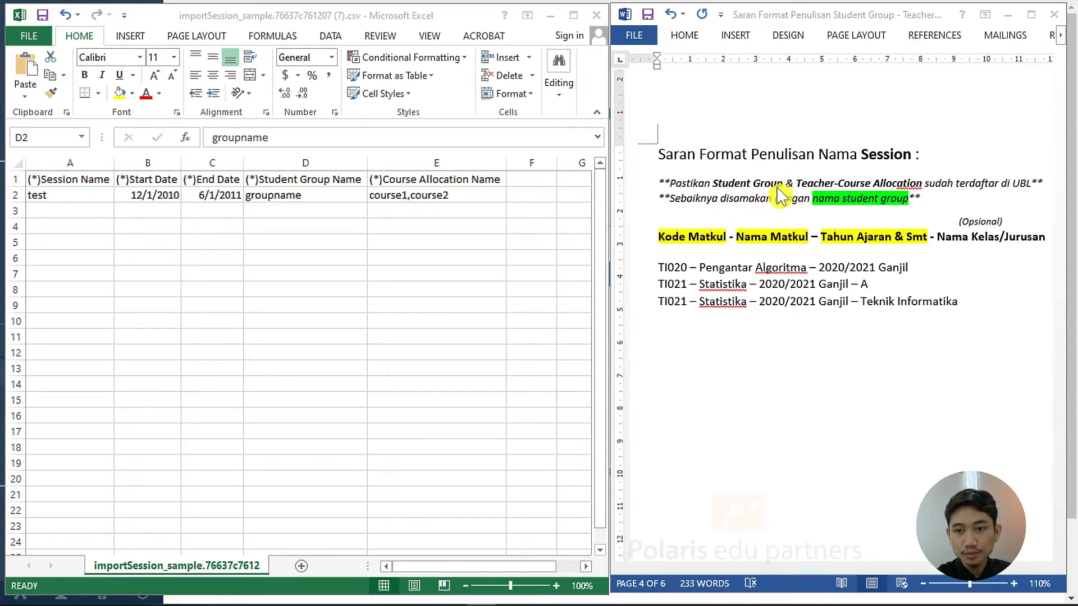
click(303, 162)
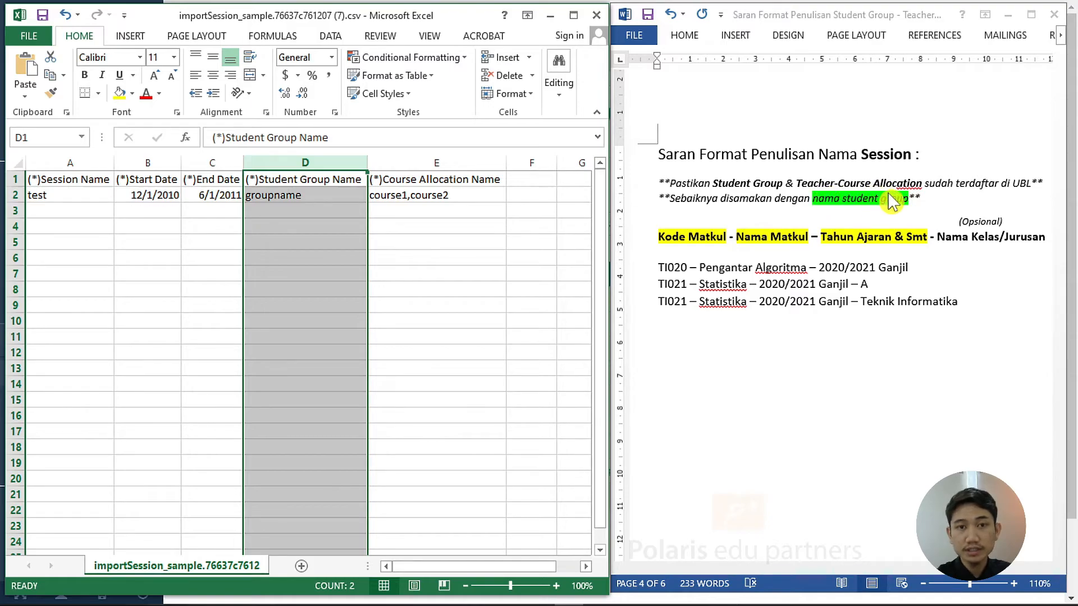
Set the Session Name in row 2 to "TI020 - Pengantar Algoritma - 2020/2021 Ganjil - A", following the Word naming guideline
click(438, 162)
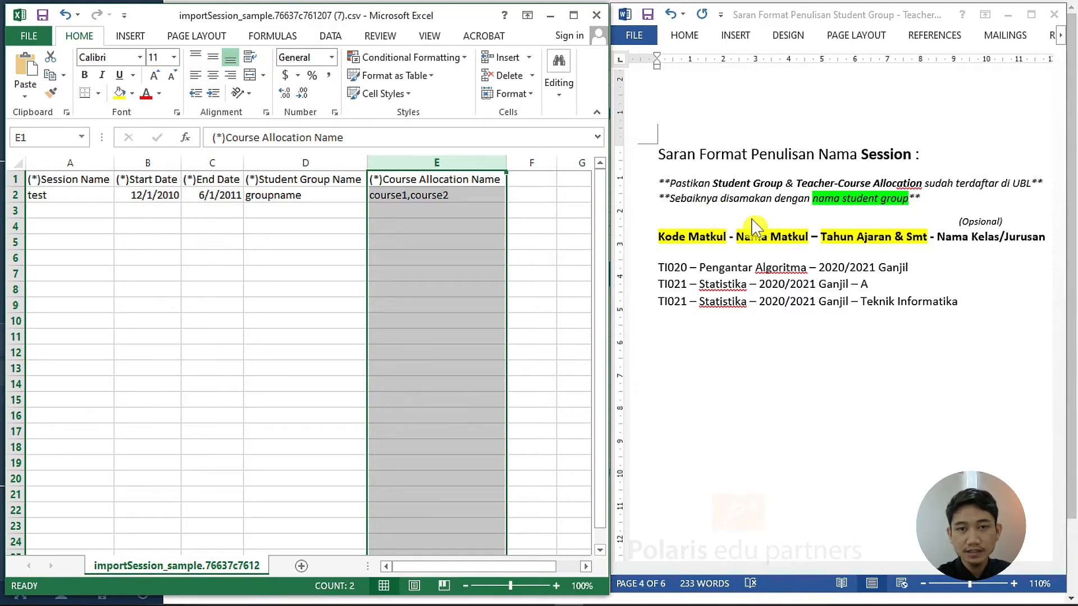
click(737, 205)
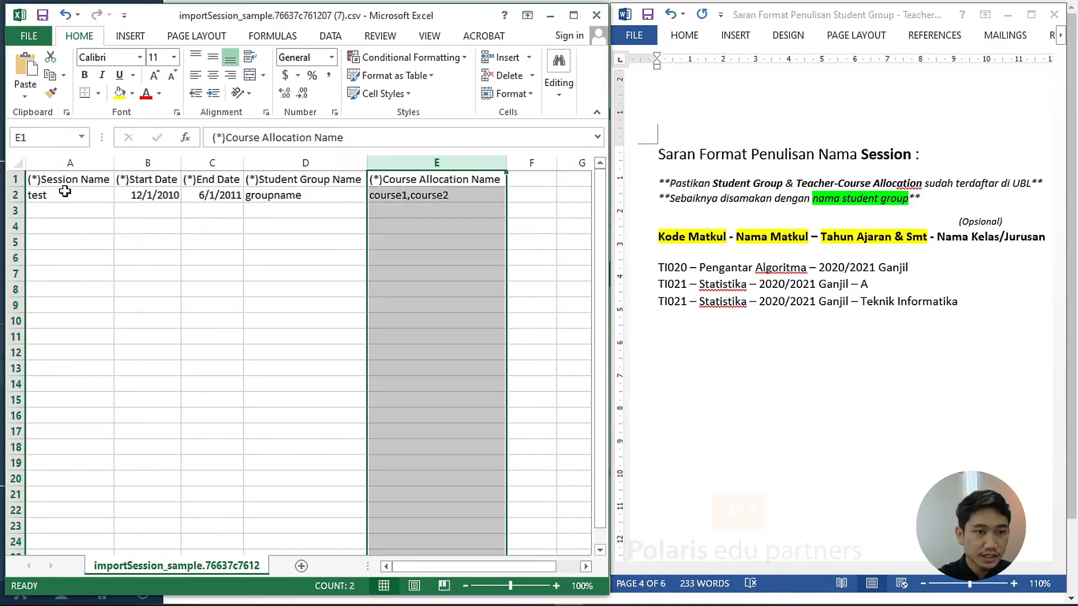
click(66, 194)
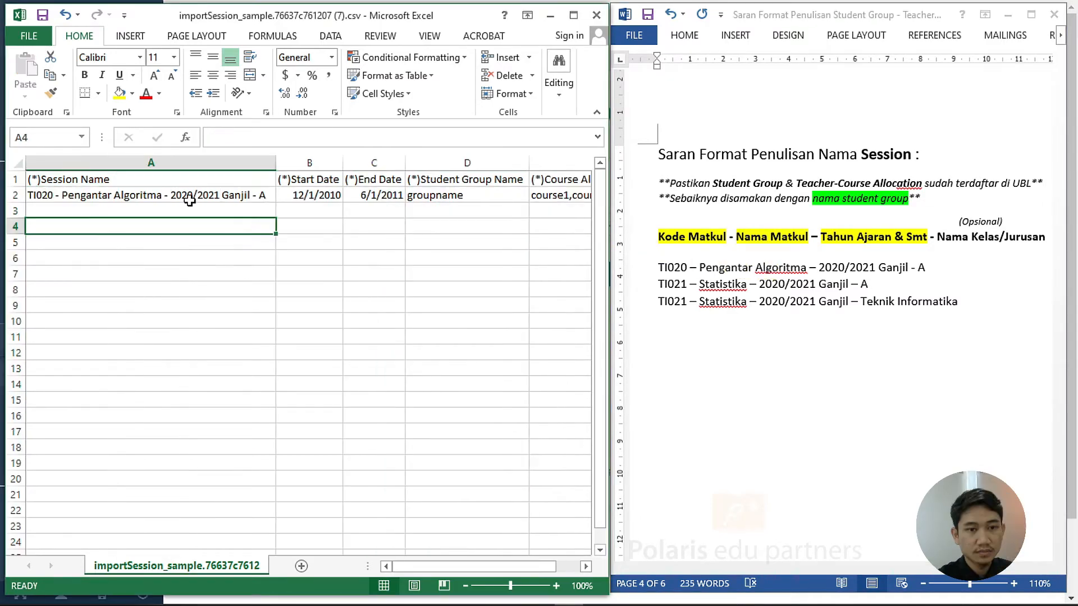
click(190, 199)
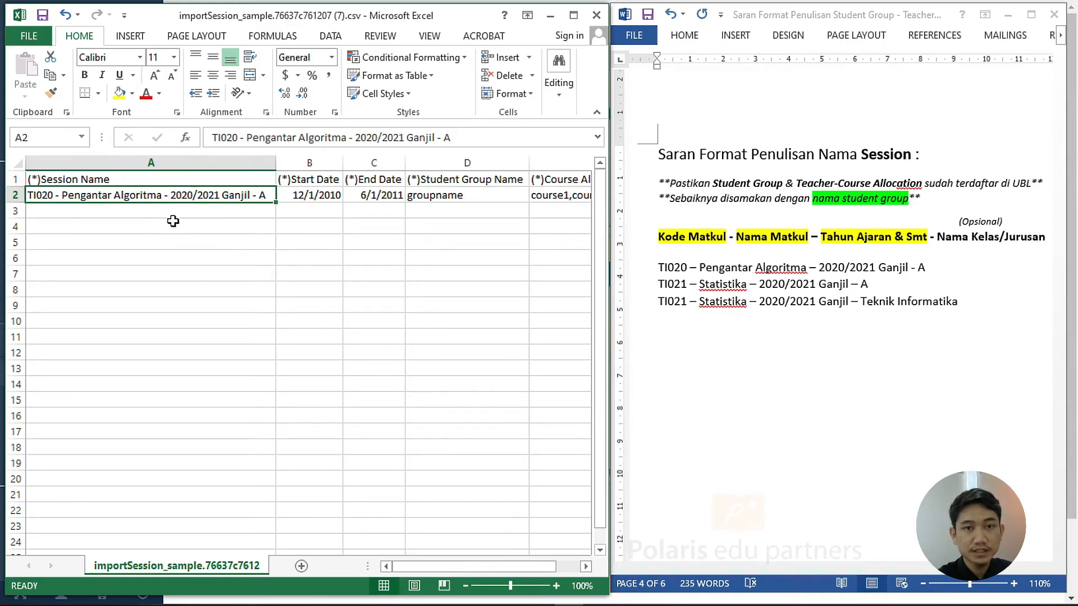
Set the session's Start Date to 11/25/2020 and its End Date to 12/25/2020
click(313, 221)
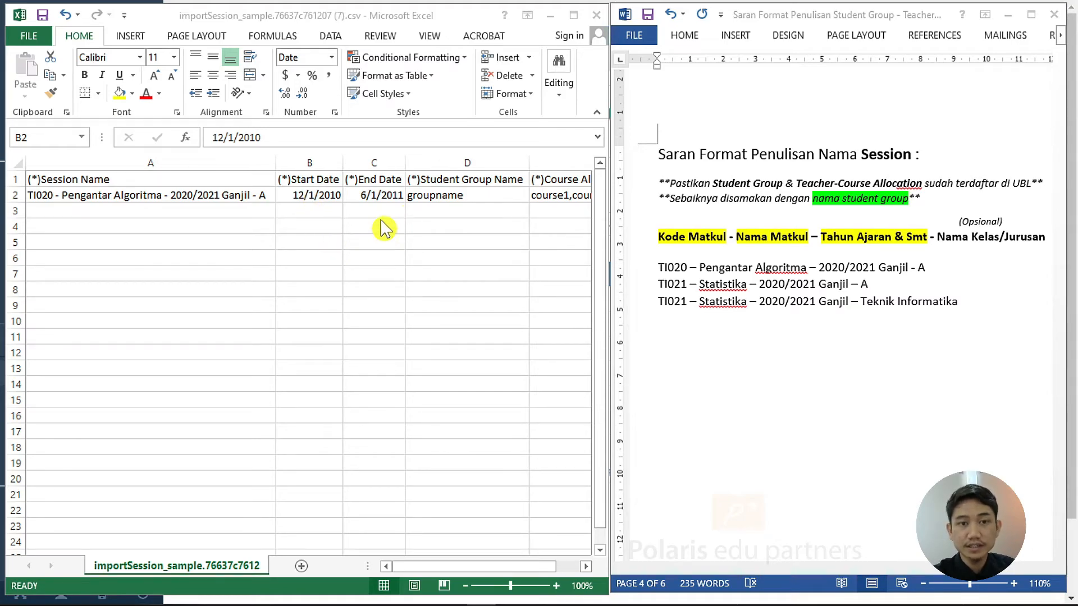
click(298, 200)
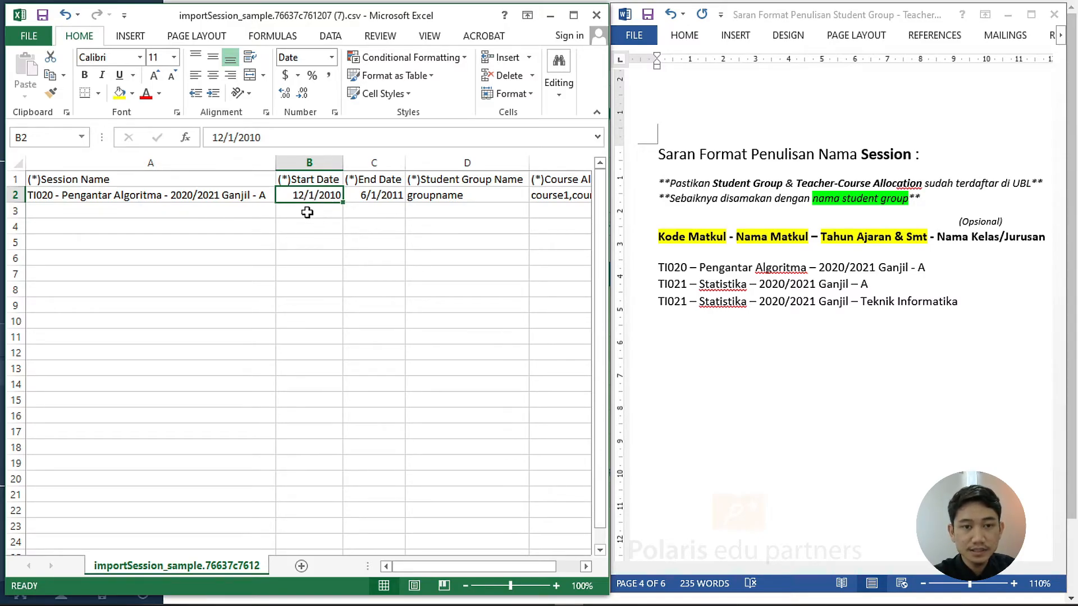
text(11/25/2020)
key(Tab)
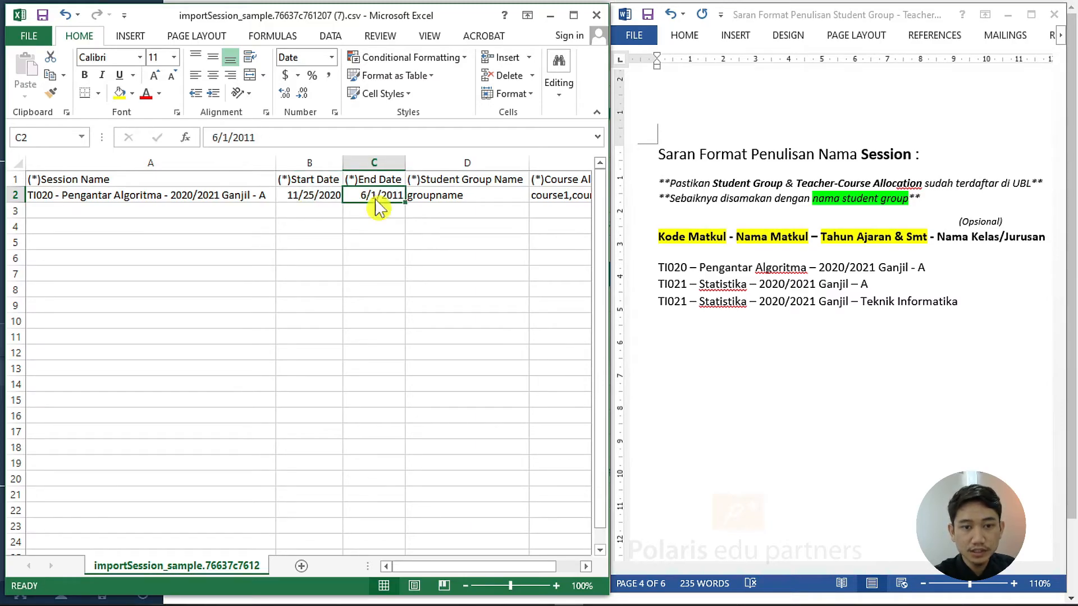
double_click(376, 196)
text(12/25/2020)
key(Tab)
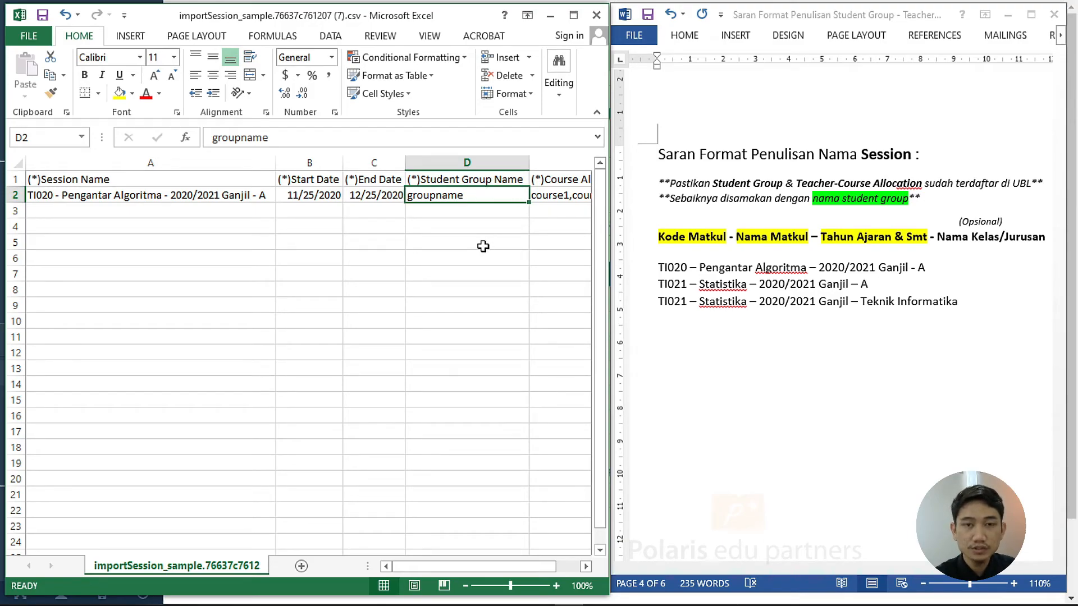
Copy the session name into the Student Group Name cell and set the Course Allocation Name to "TI020 - Pengantar Algoritma"
click(246, 196)
key(ctrl+c)
key(Tab)
key(Tab)
key(Tab)
key(ctrl+v)
key(Tab)
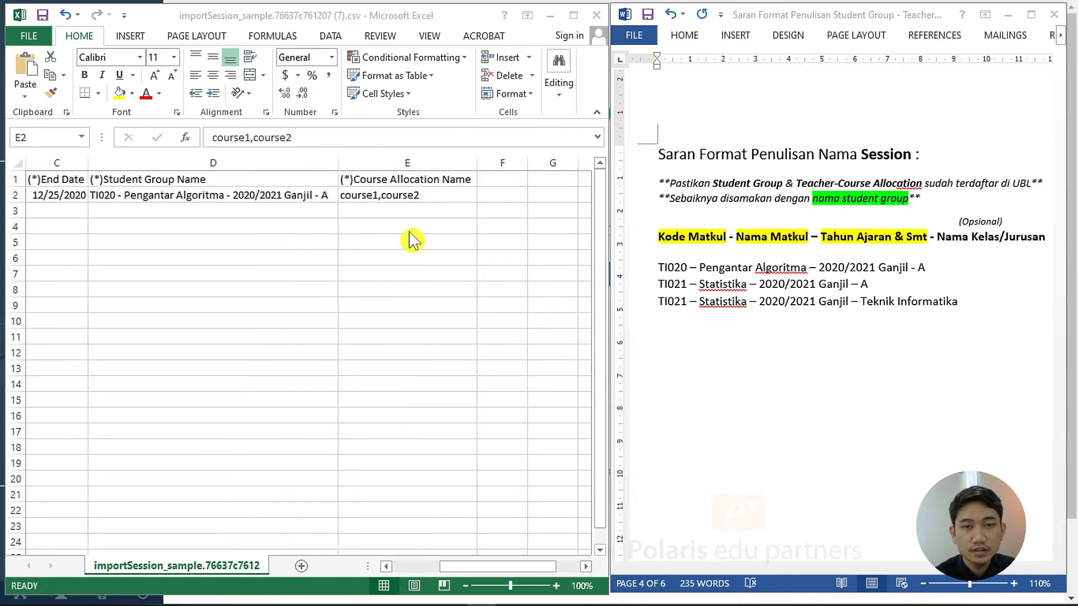
click(429, 195)
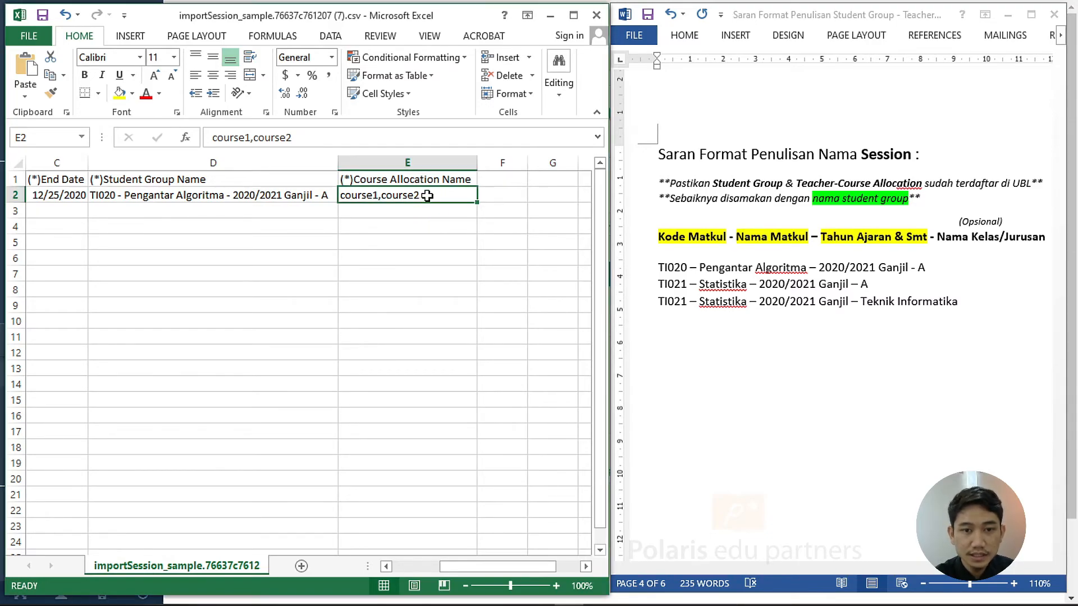
key(ctrl+v)
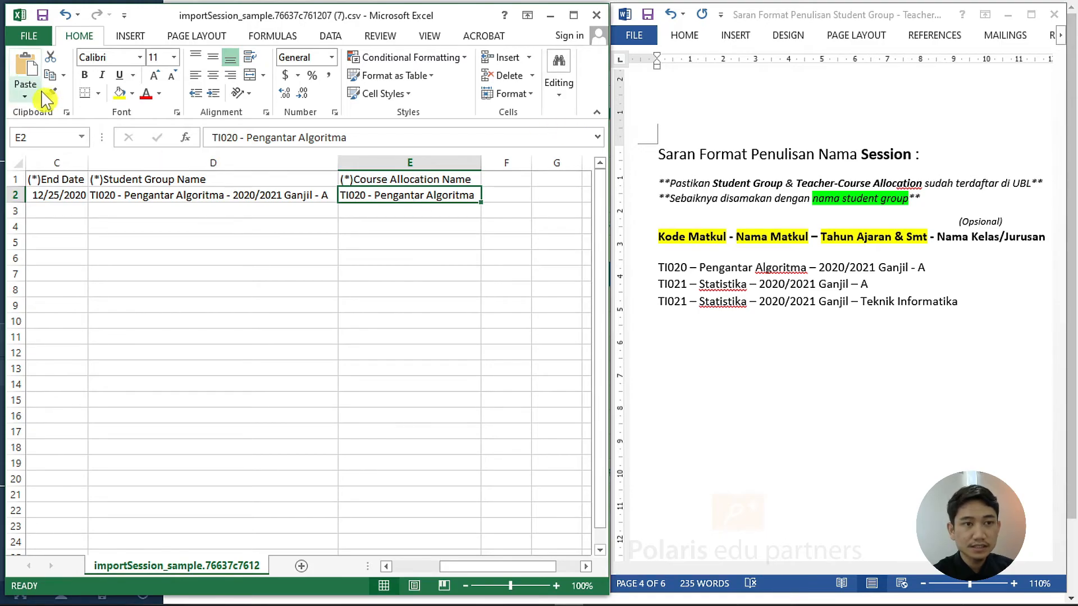
Save the workbook to the Desktop as "Session UBL Indonesia" in CSV (Comma delimited) format, keeping that format
click(23, 35)
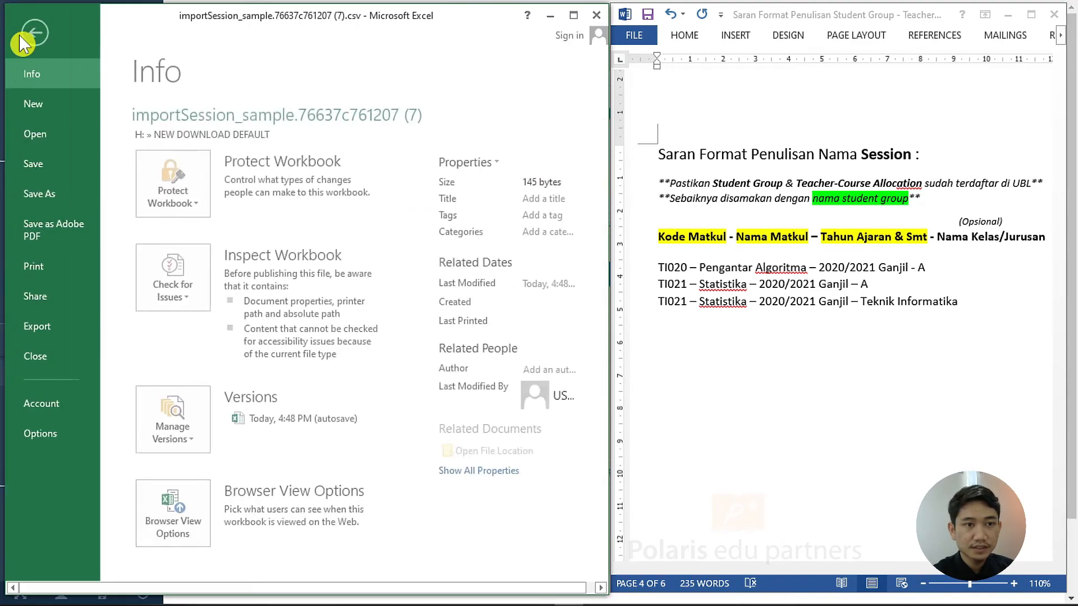
click(67, 193)
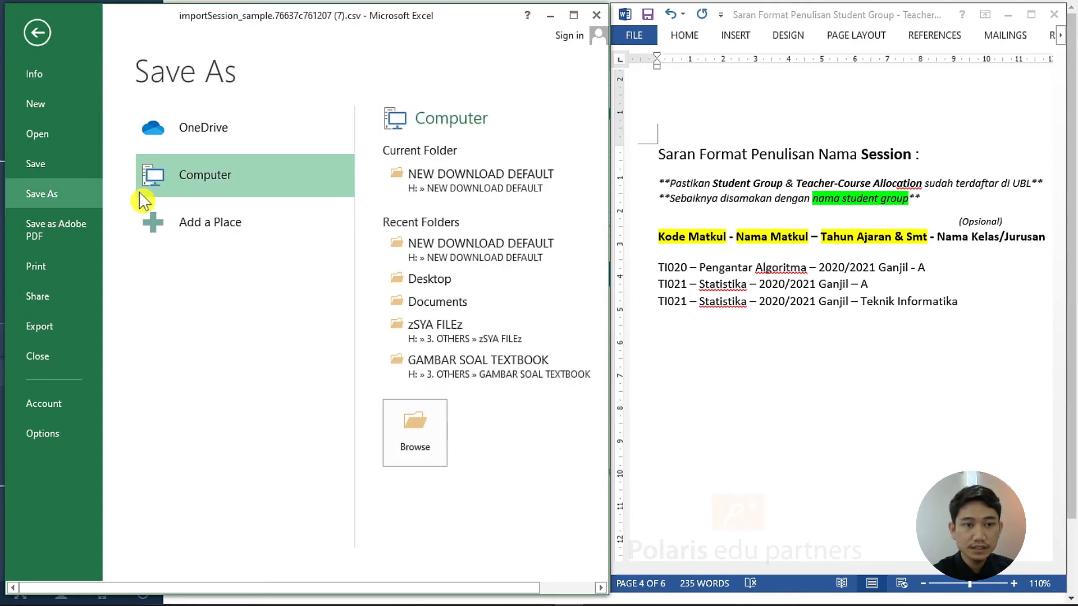
click(525, 282)
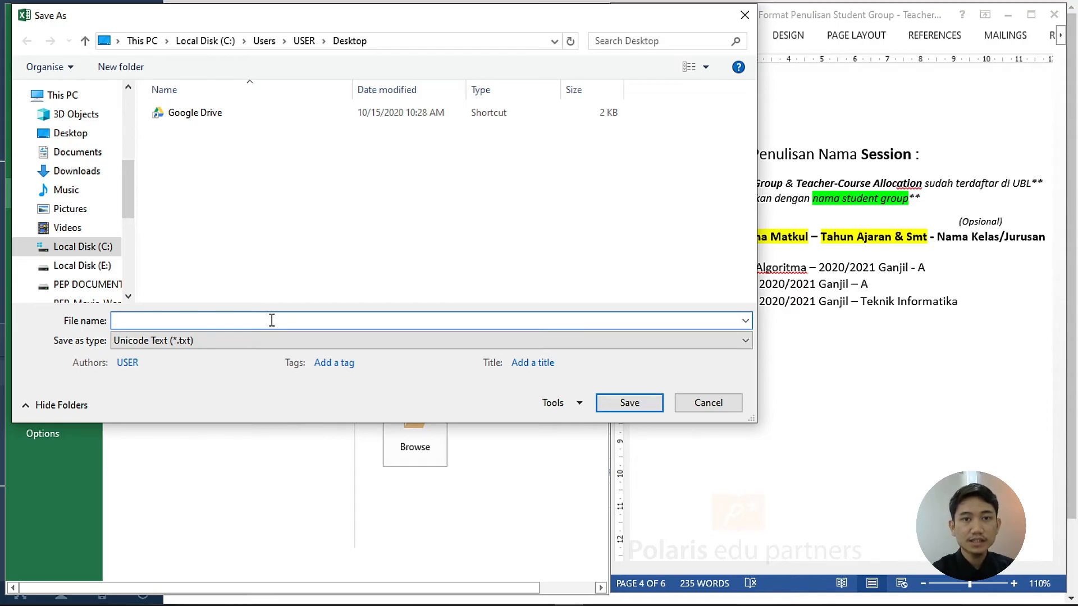
key(ctrl+v)
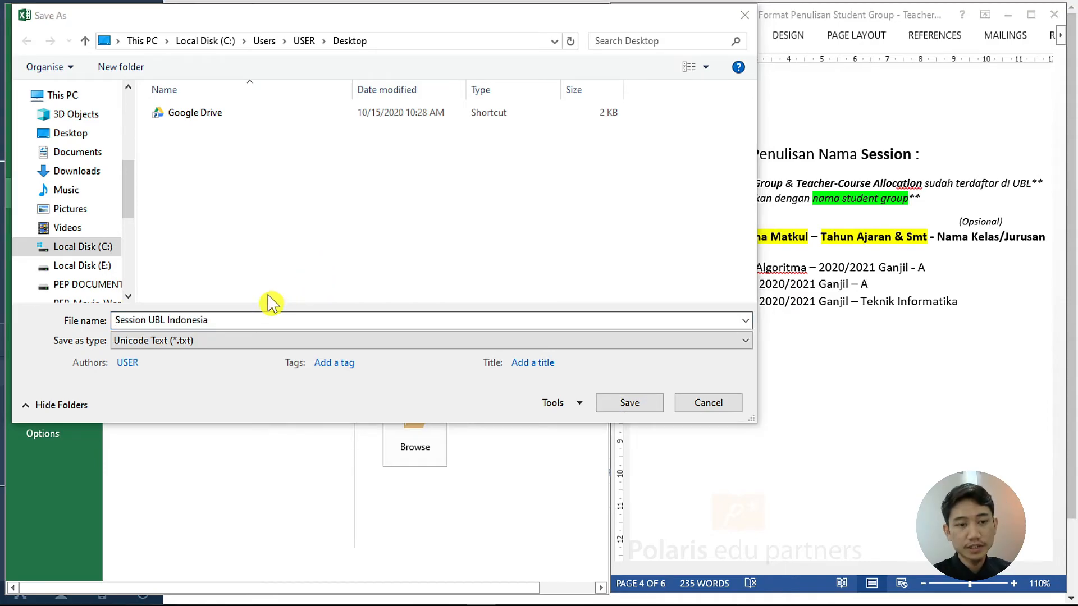
click(269, 341)
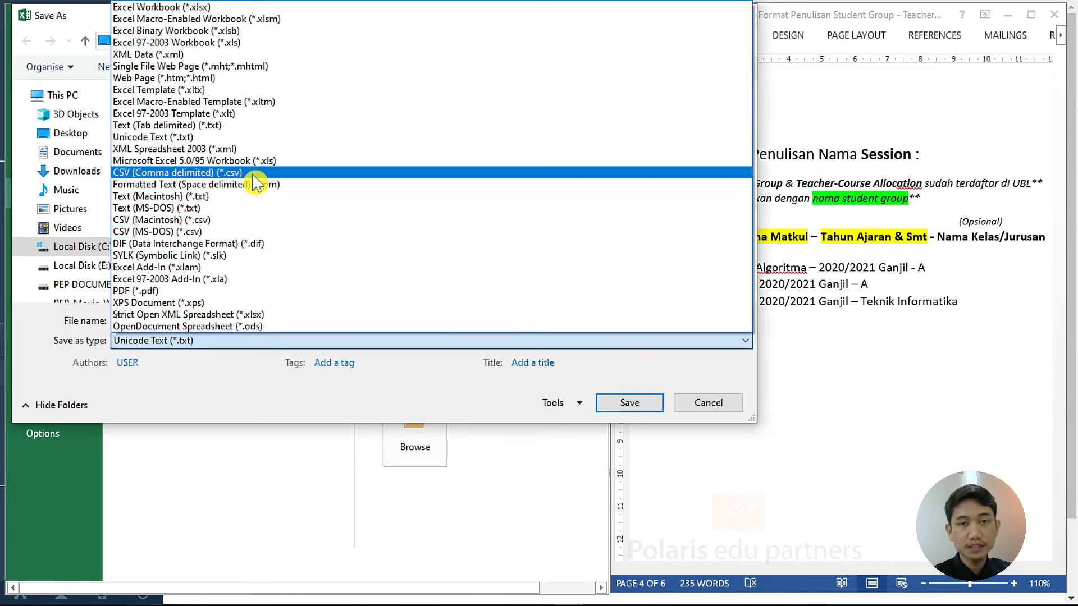
click(251, 174)
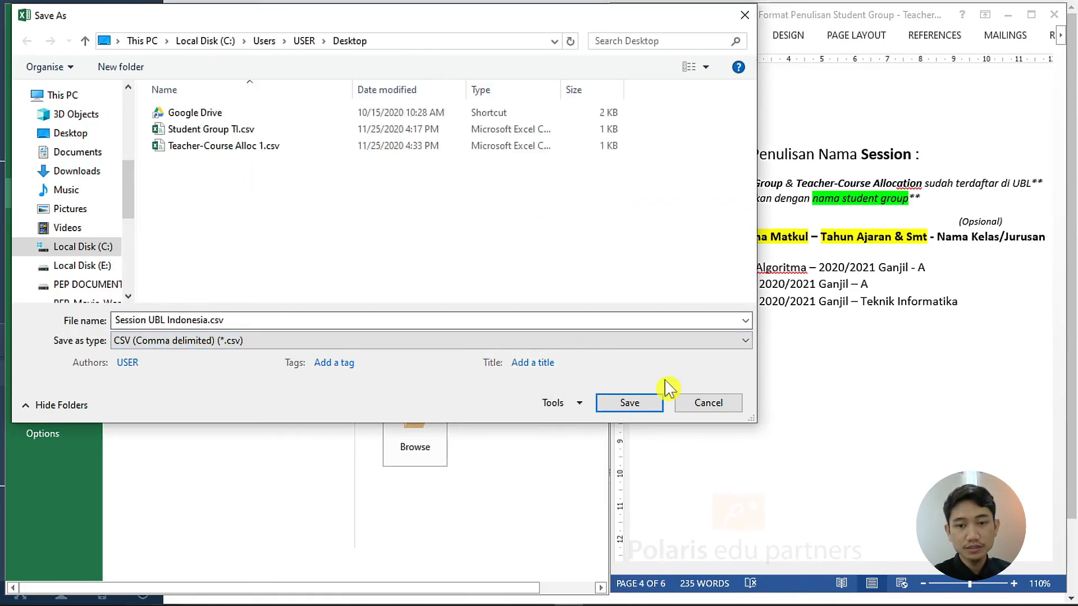
click(662, 403)
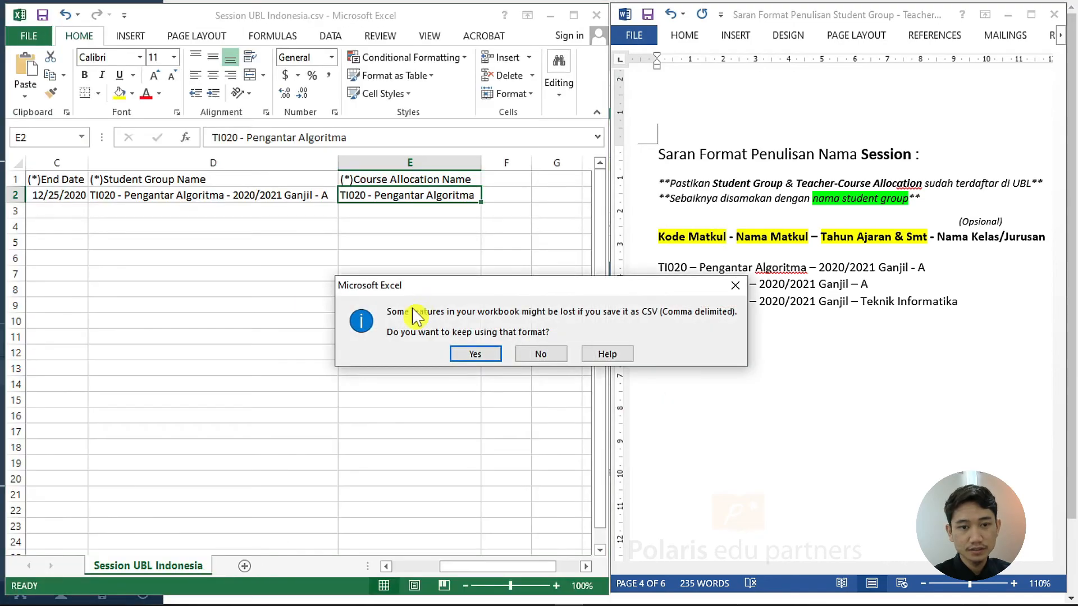
click(478, 355)
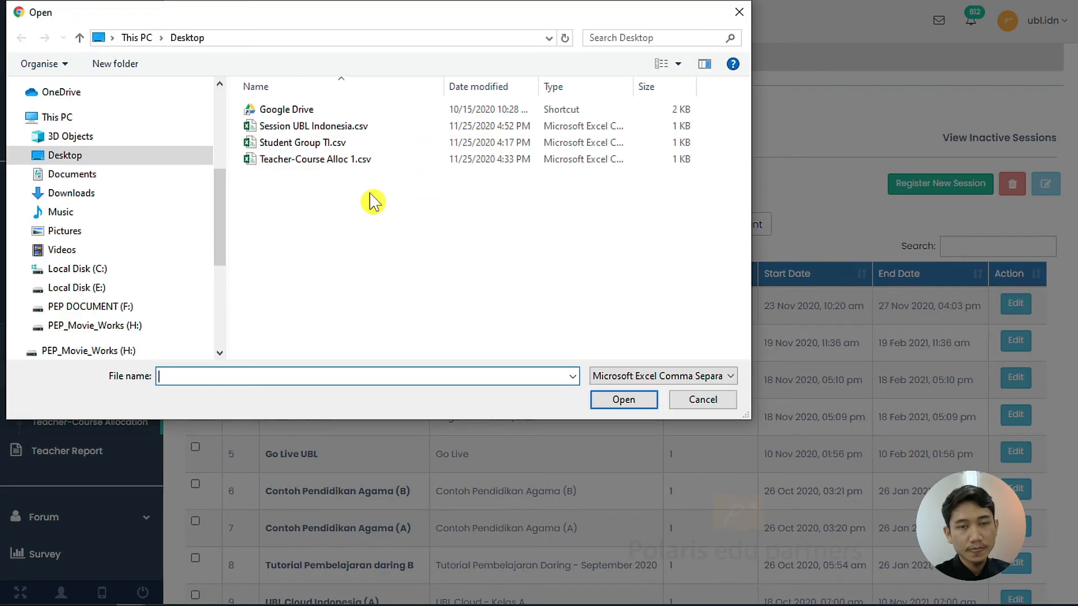
In the u-LMS session CSV import, choose "Session UBL Indonesia.csv" from the Desktop, submit it and close the import dialog
click(379, 129)
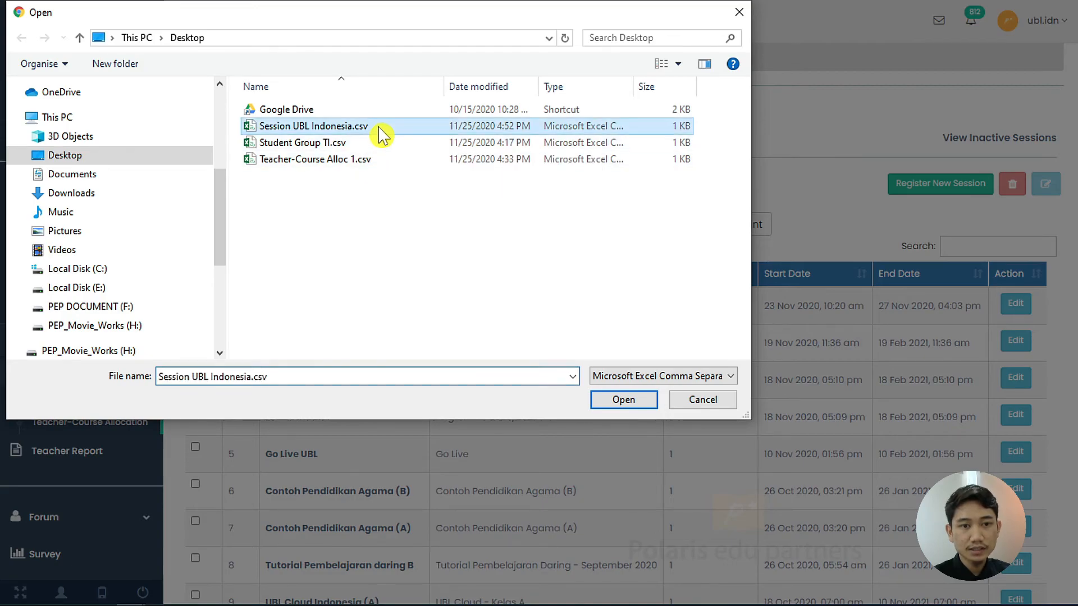
click(650, 403)
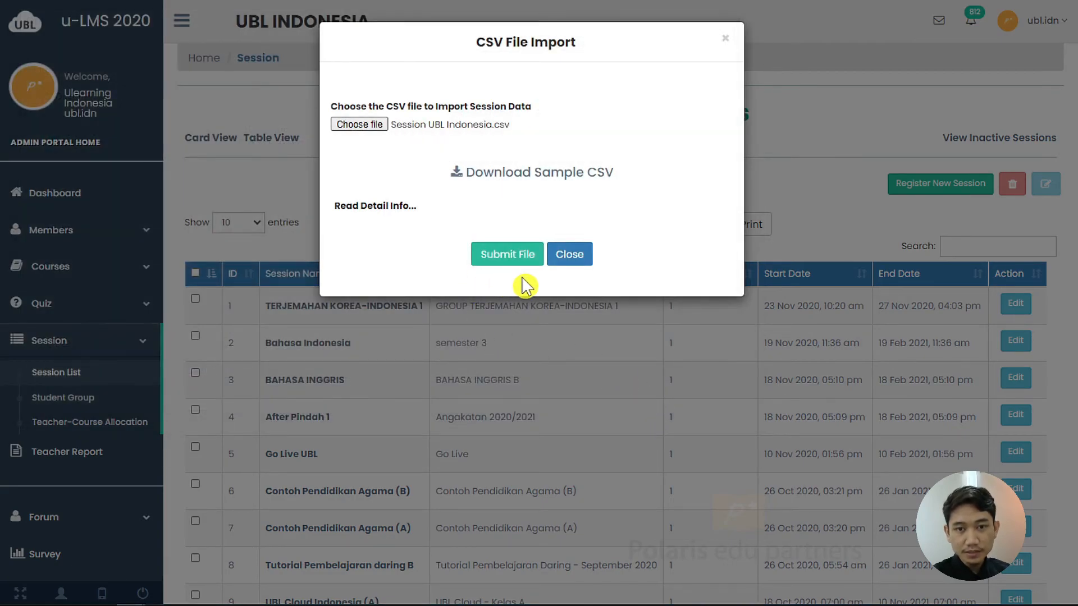
click(528, 268)
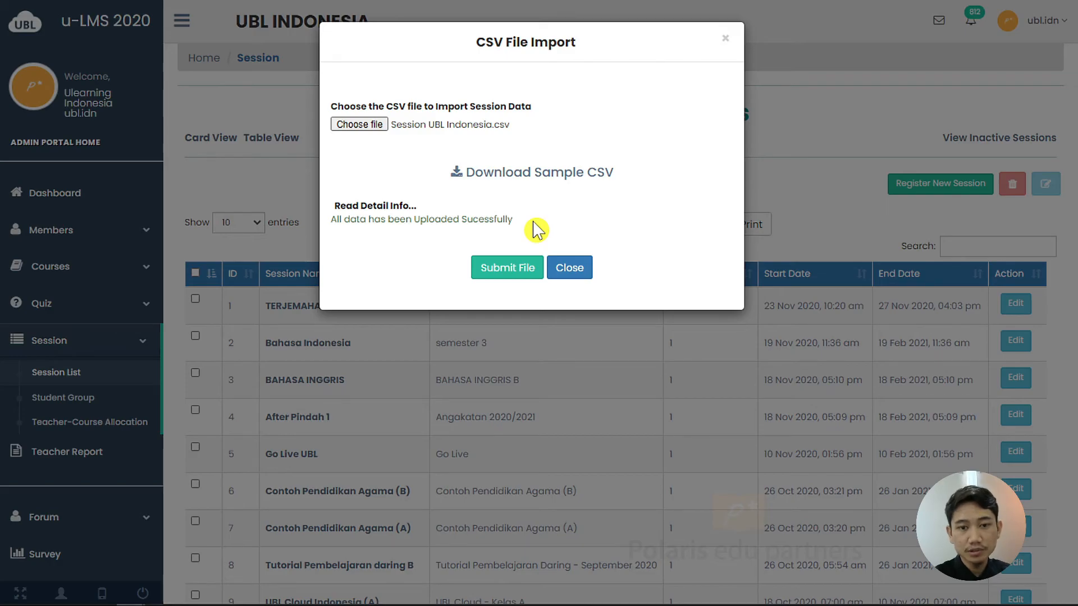
click(578, 270)
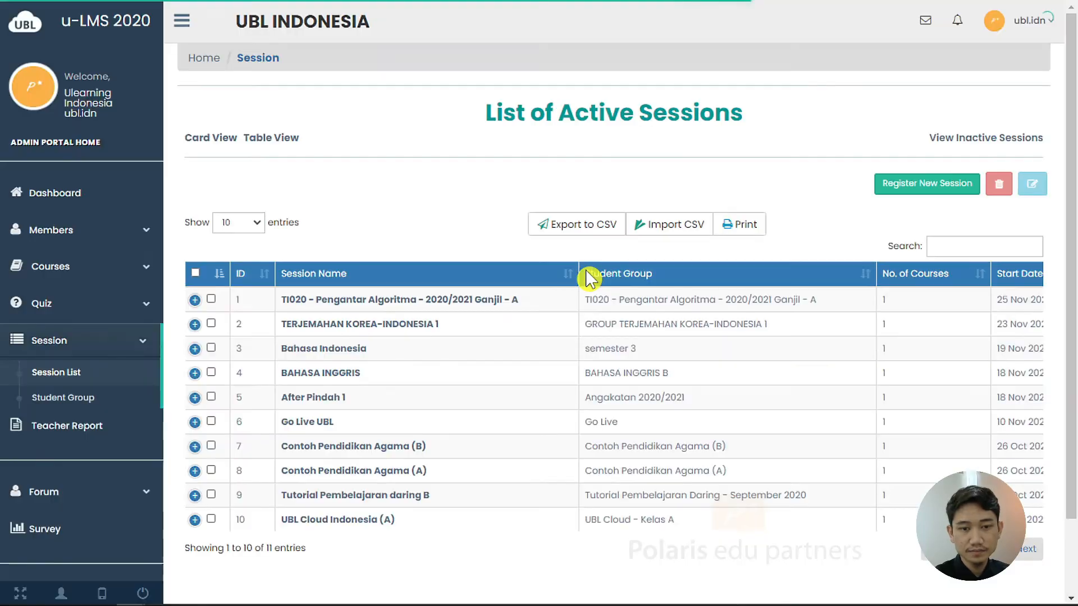
Examine the imported session's details, then check the assigned teachers and course information of "TI020 - Pengantar Algoritma" from the course list
click(505, 314)
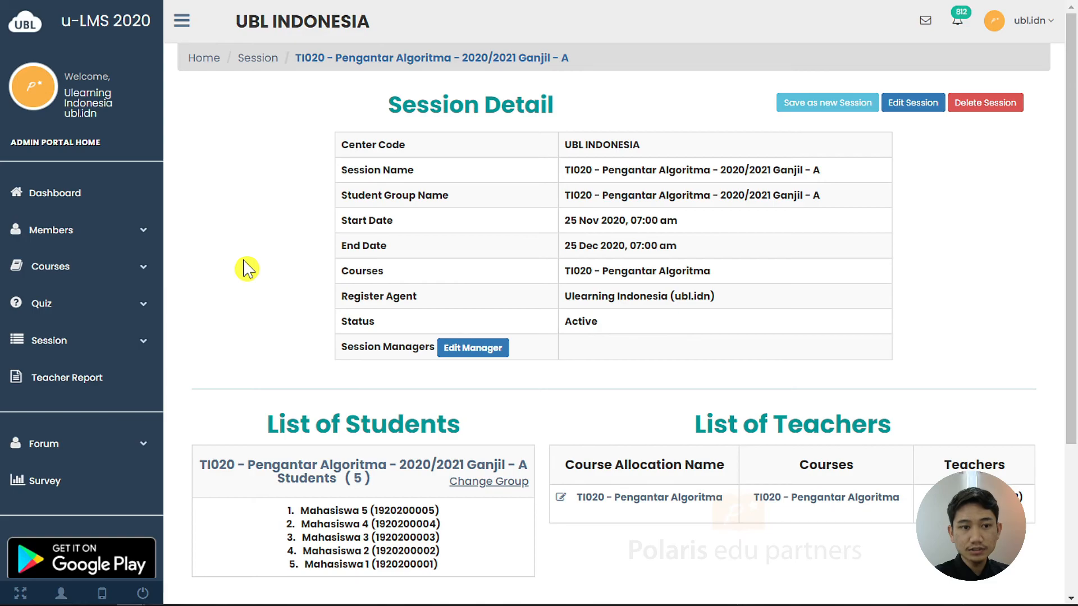
click(136, 269)
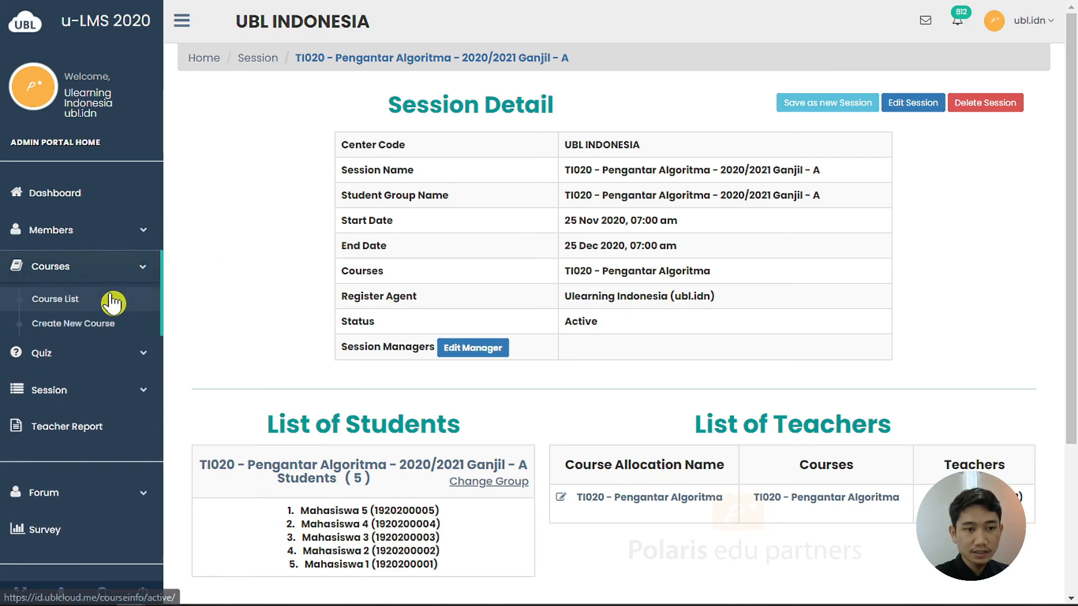
click(112, 299)
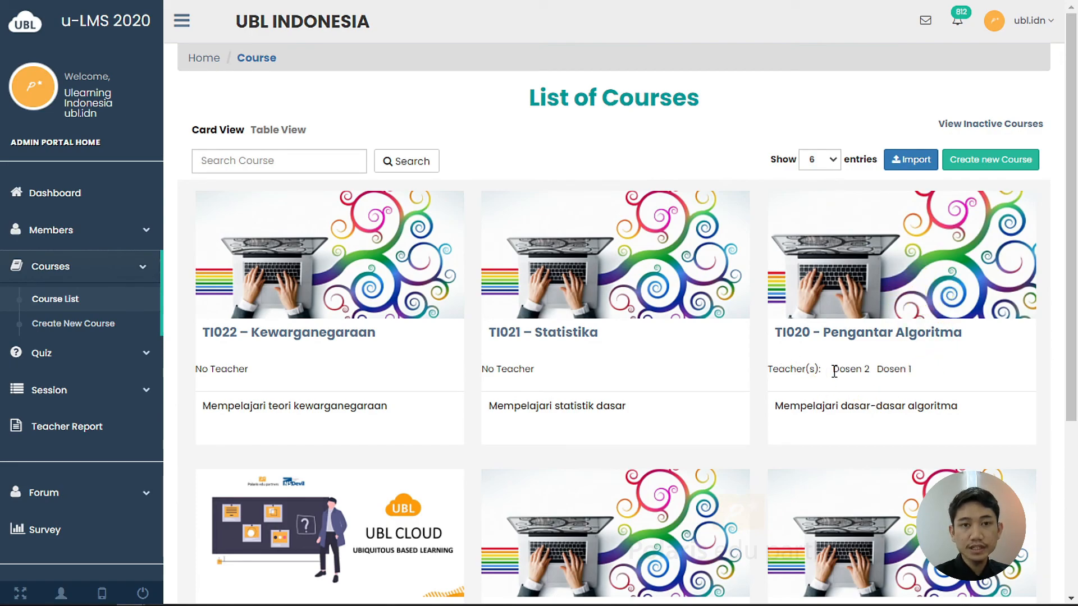
drag(835, 370, 916, 380)
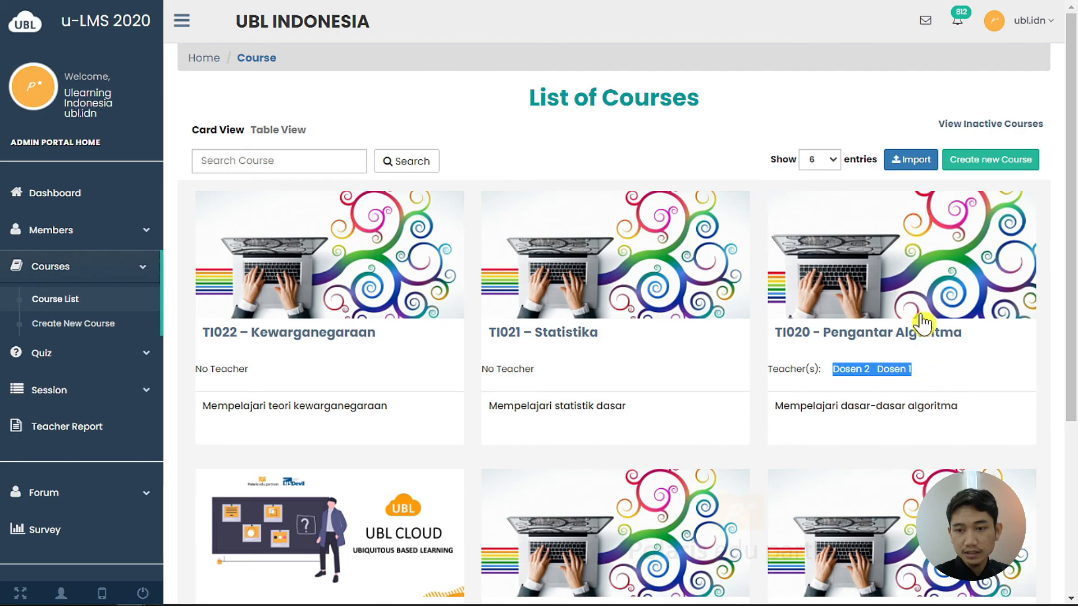
click(916, 266)
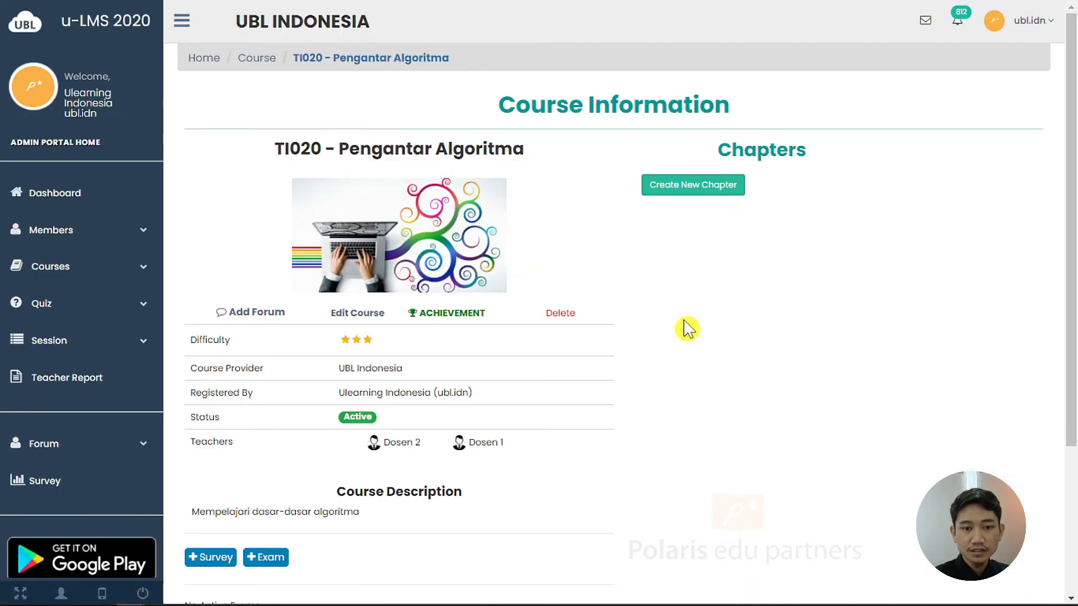
scroll(269, 389, down, 1)
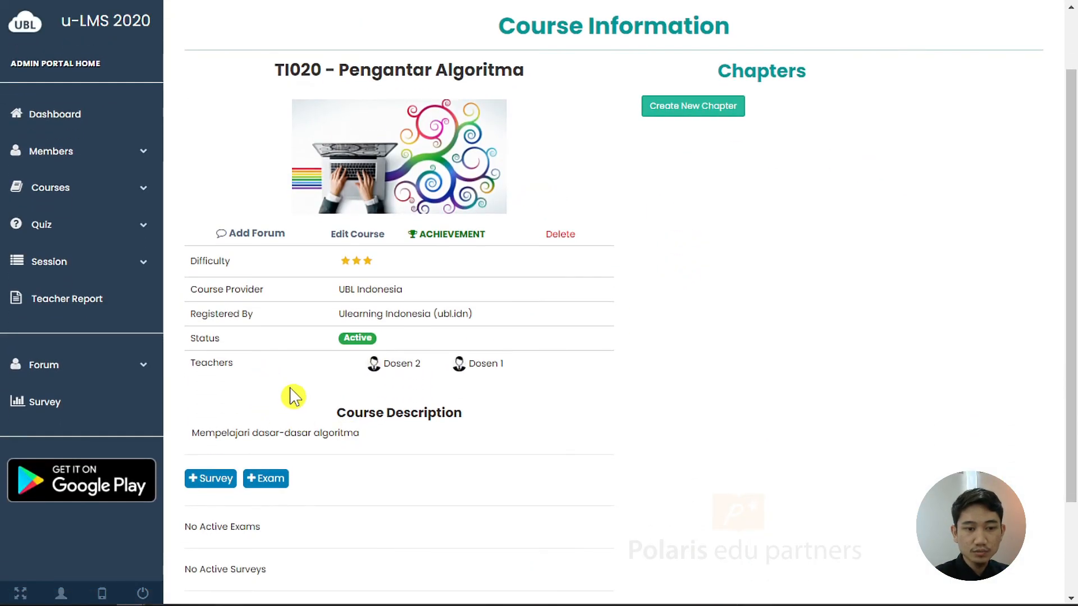
scroll(404, 391, up, 1)
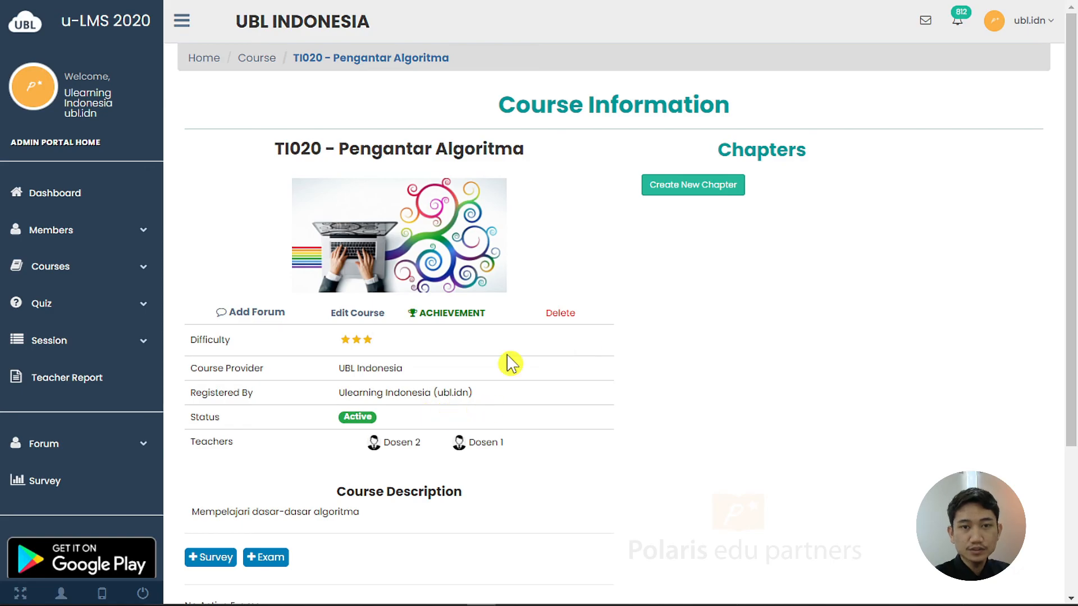